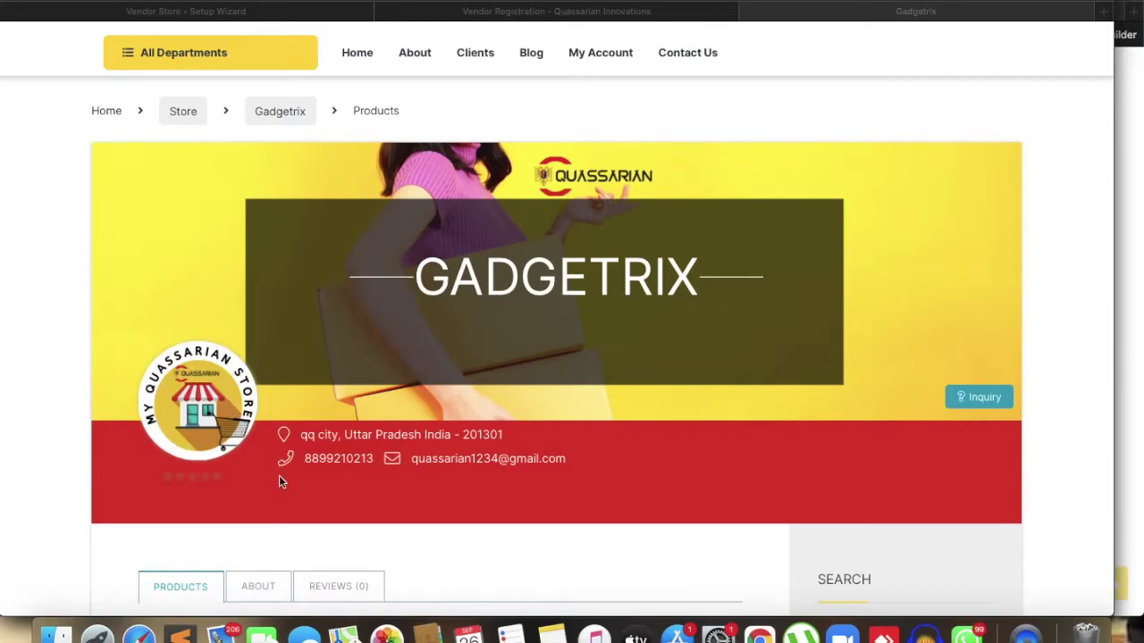
- Examine the Gadgetrix storefront page, including its banner, contact details, product listing and category list
scroll(332, 561, down, 1)
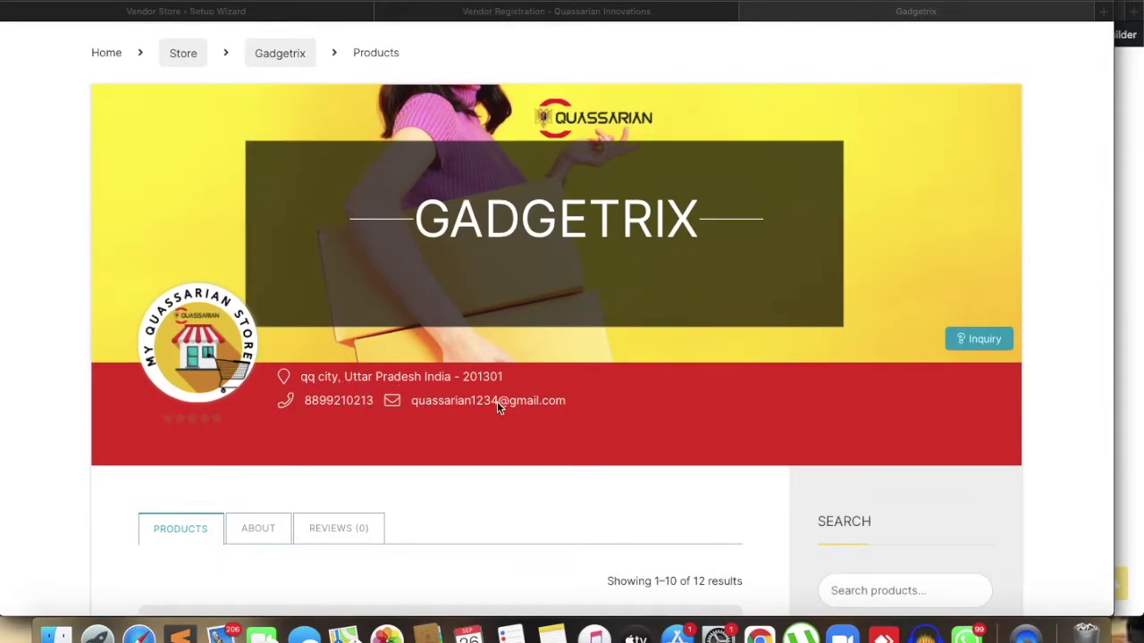
scroll(726, 569, up, 1)
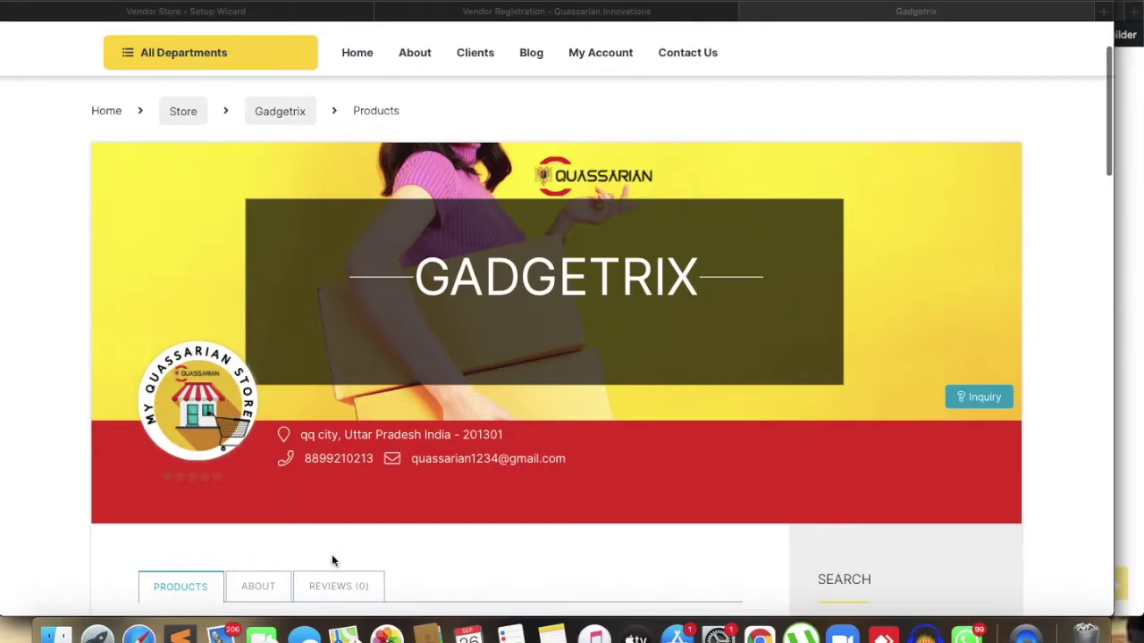
scroll(332, 556, down, 1)
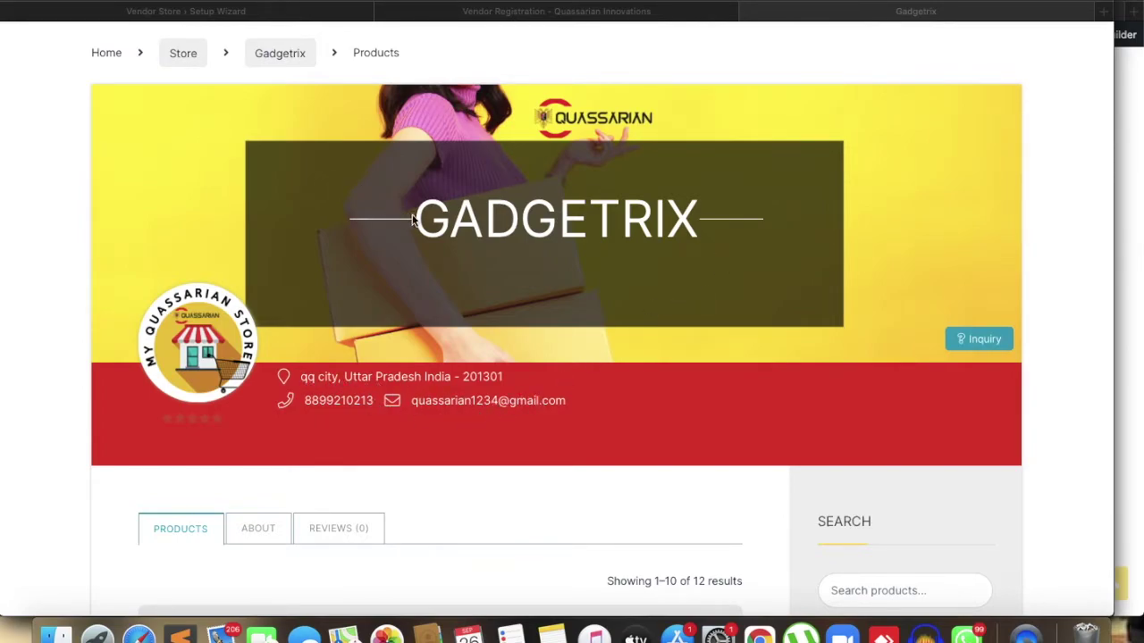
scroll(458, 465, down, 5)
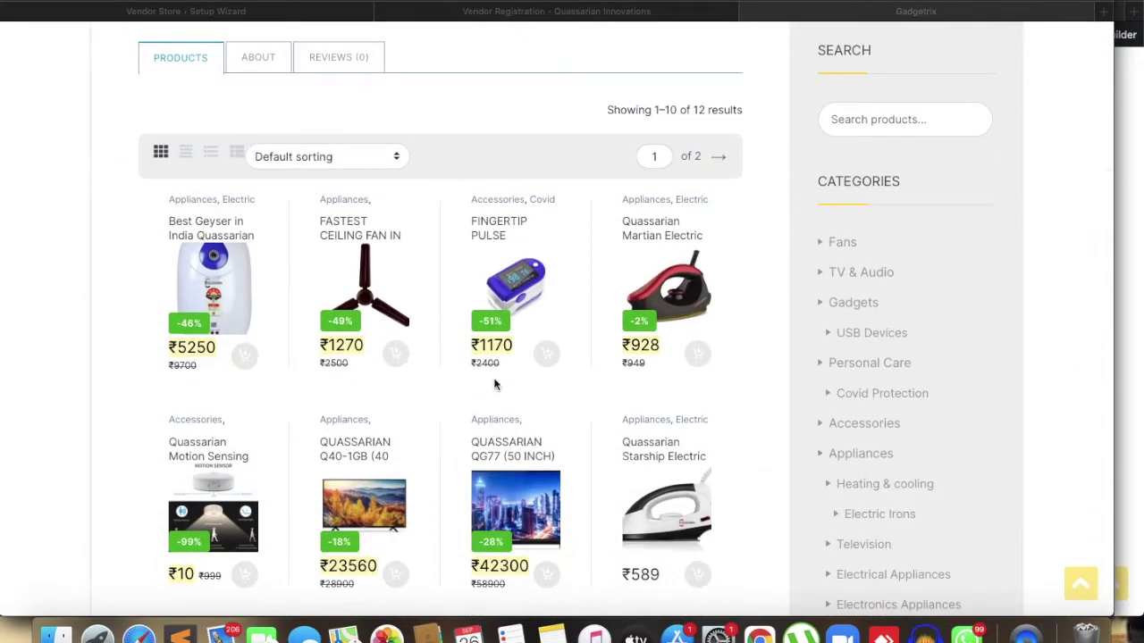
scroll(462, 486, down, 3)
scroll(314, 179, up, 2)
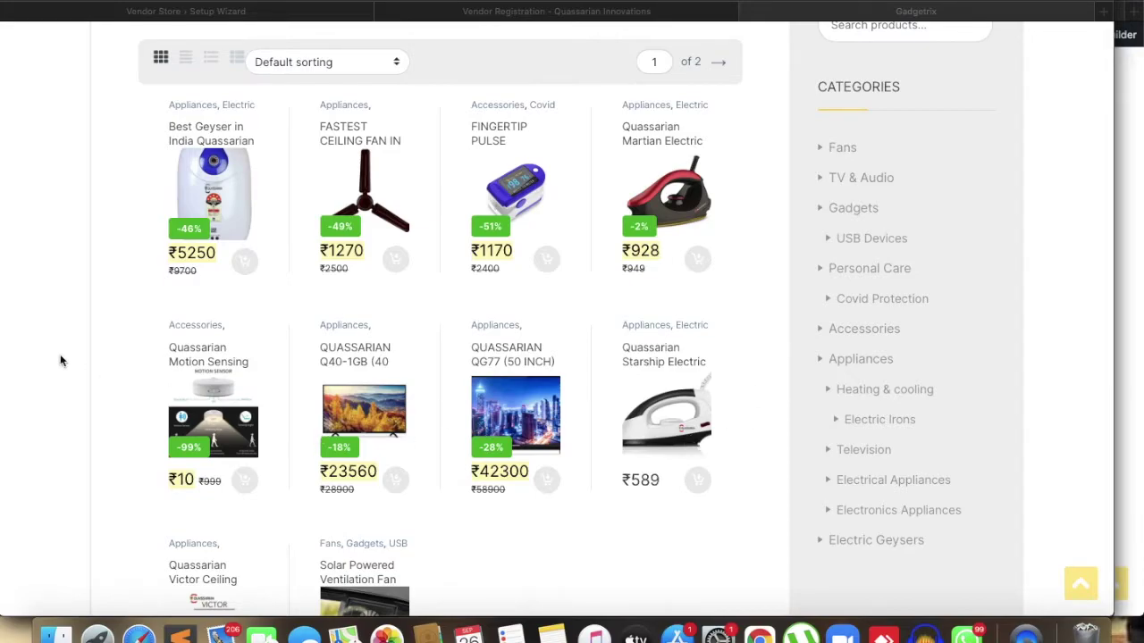
scroll(405, 556, down, 3)
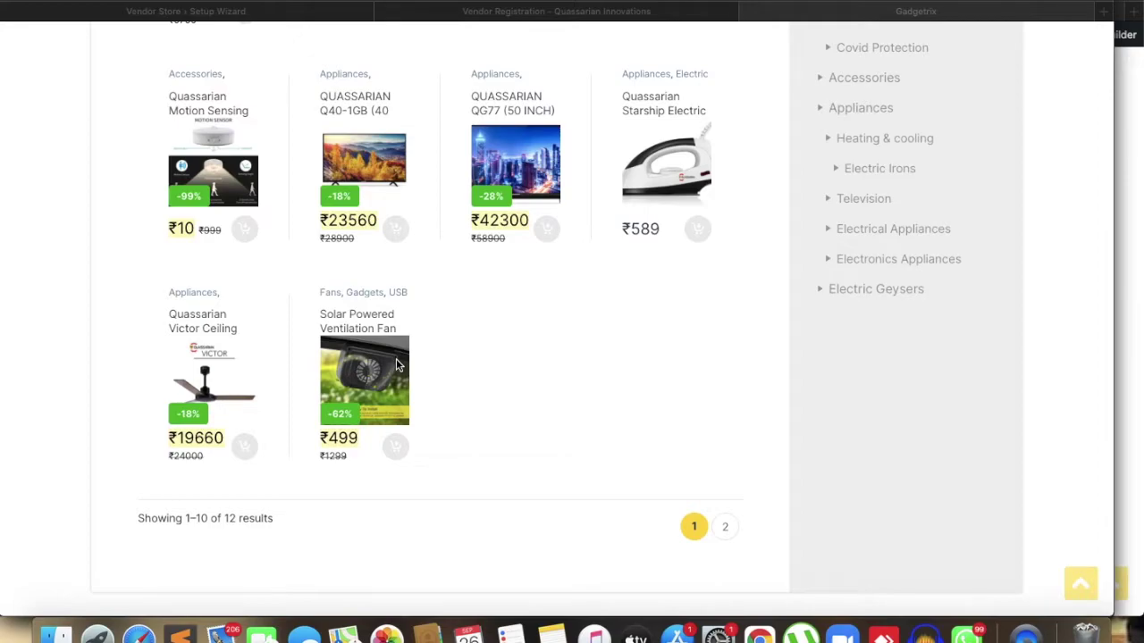
scroll(397, 365, up, 4)
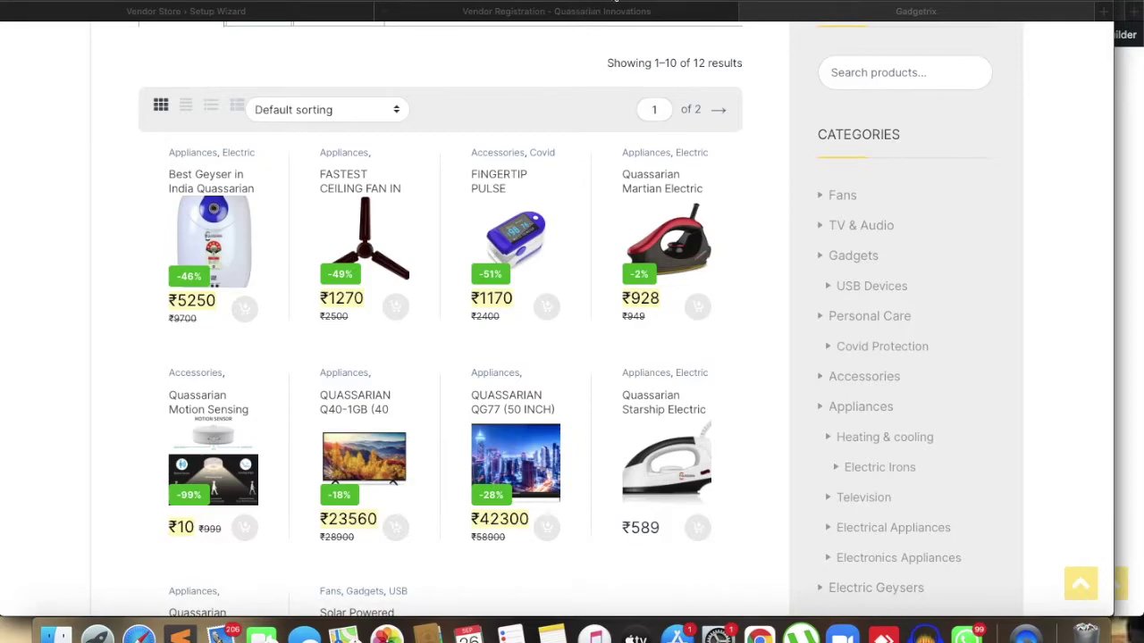
click(616, 2)
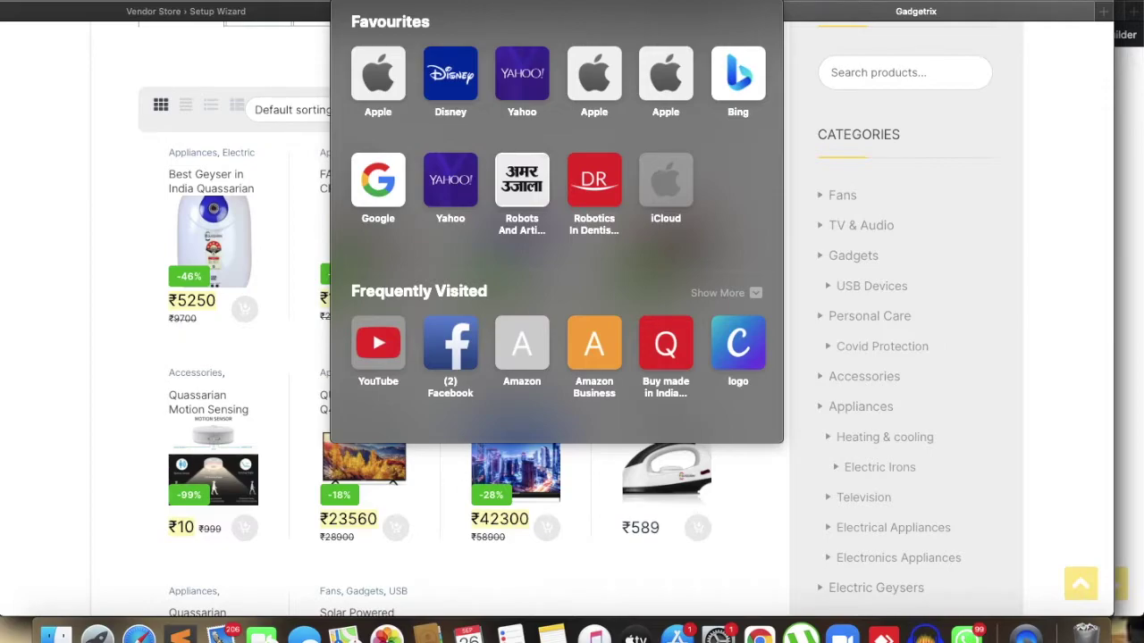
click(288, 58)
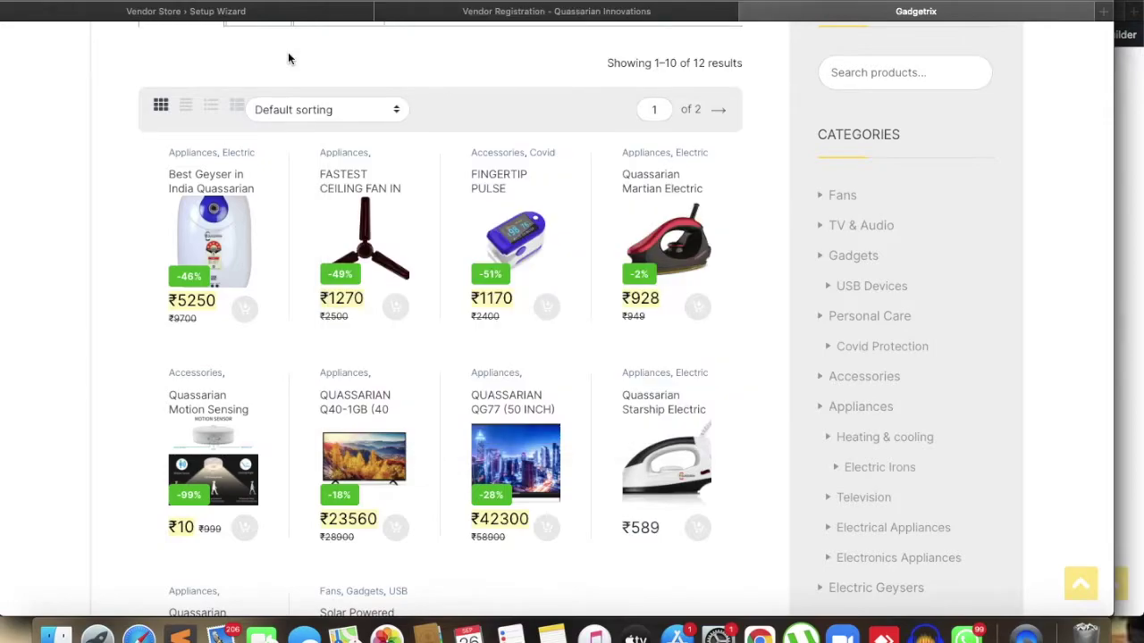
scroll(288, 58, up, 10)
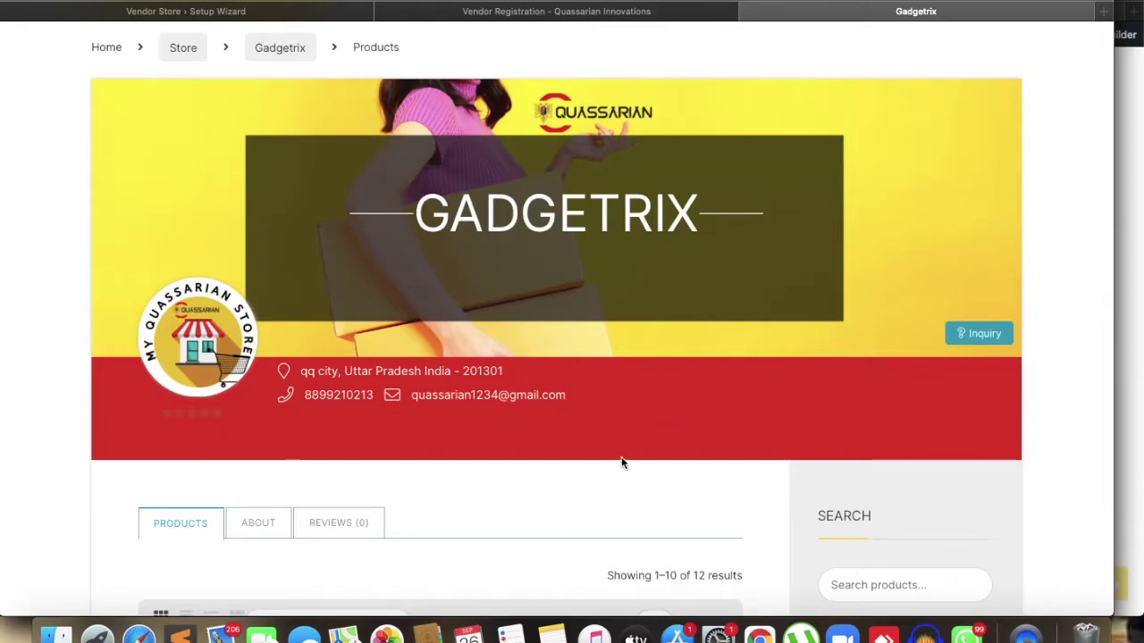
scroll(621, 462, down, 10)
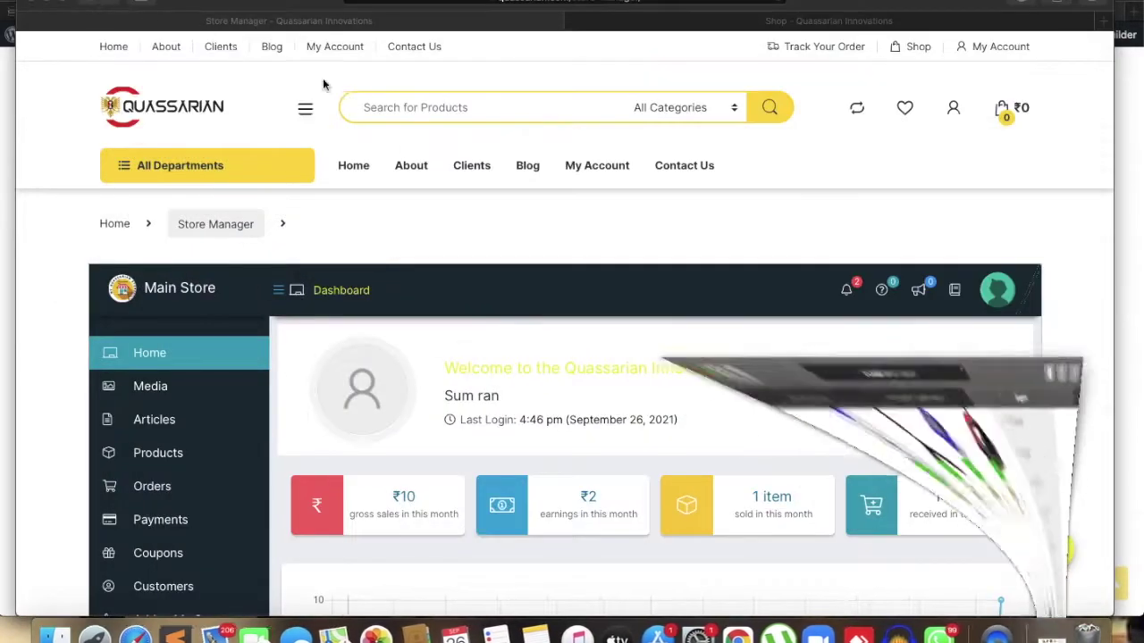
- Examine the Store Manager dashboard's sales figures, sales report chart, store analytics, sales by product, notifications and inquiries
scroll(346, 417, down, 5)
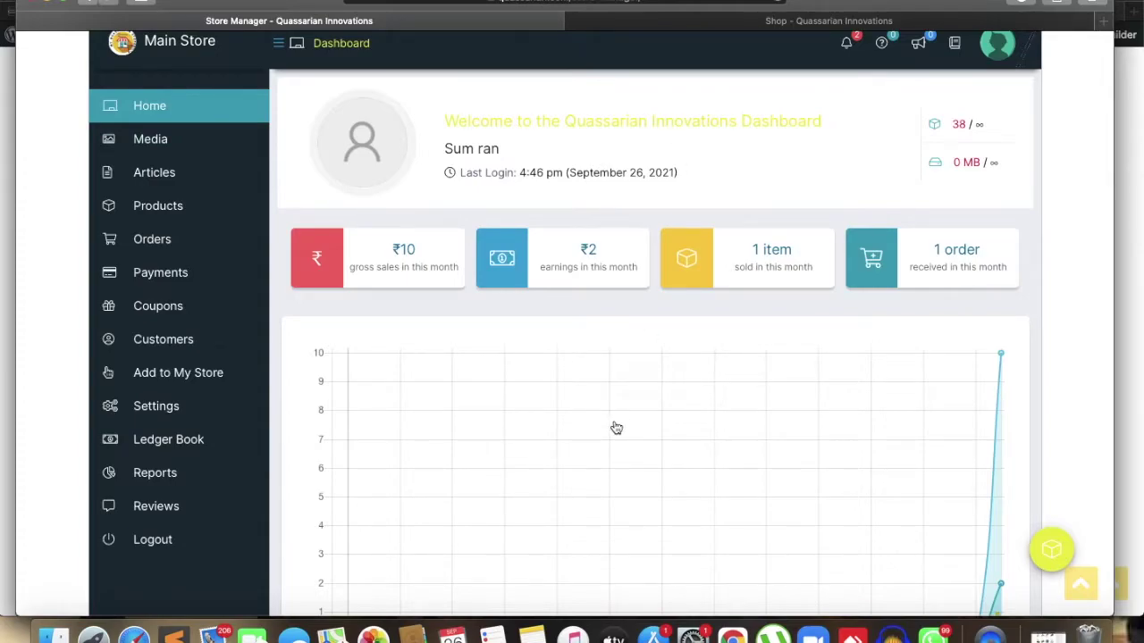
scroll(616, 428, down, 2)
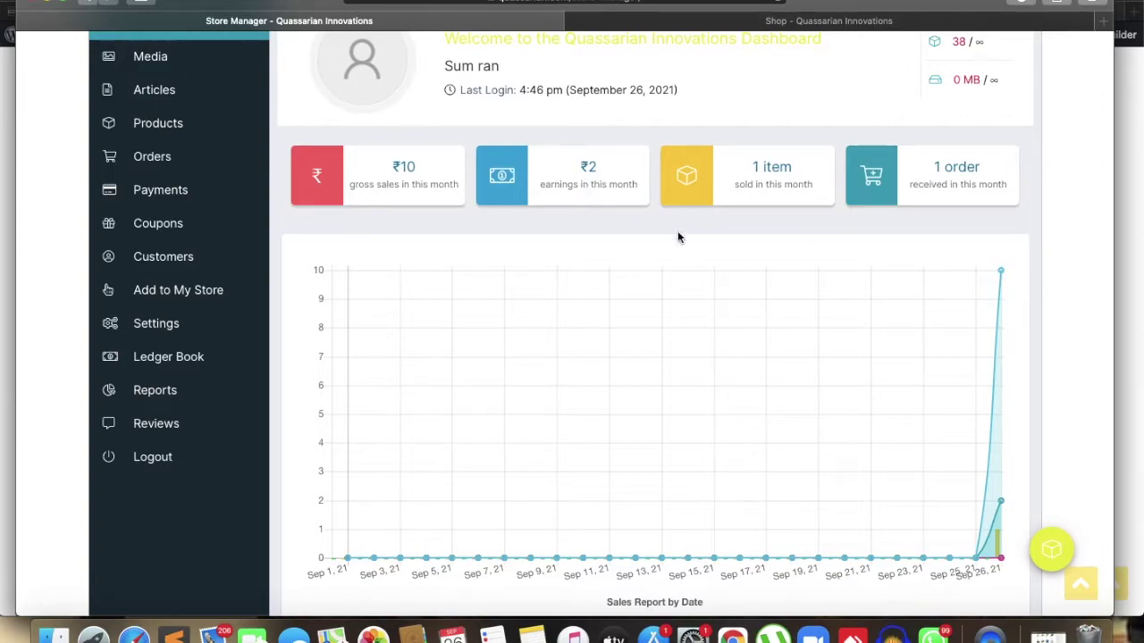
scroll(691, 474, down, 5)
scroll(751, 357, up, 1)
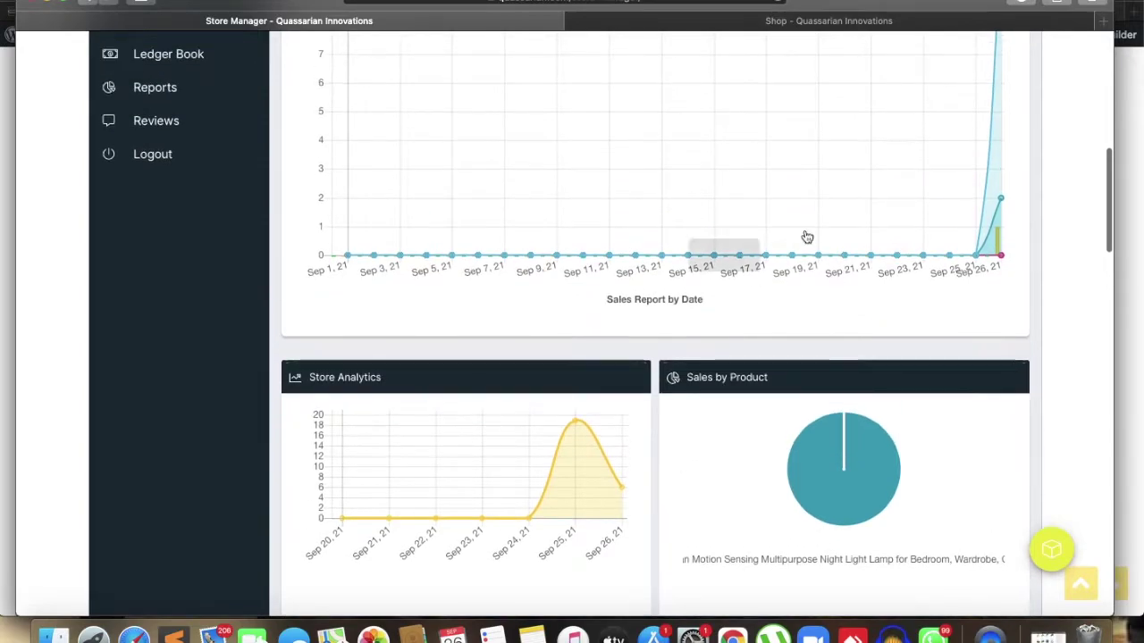
scroll(582, 510, down, 3)
scroll(579, 506, down, 2)
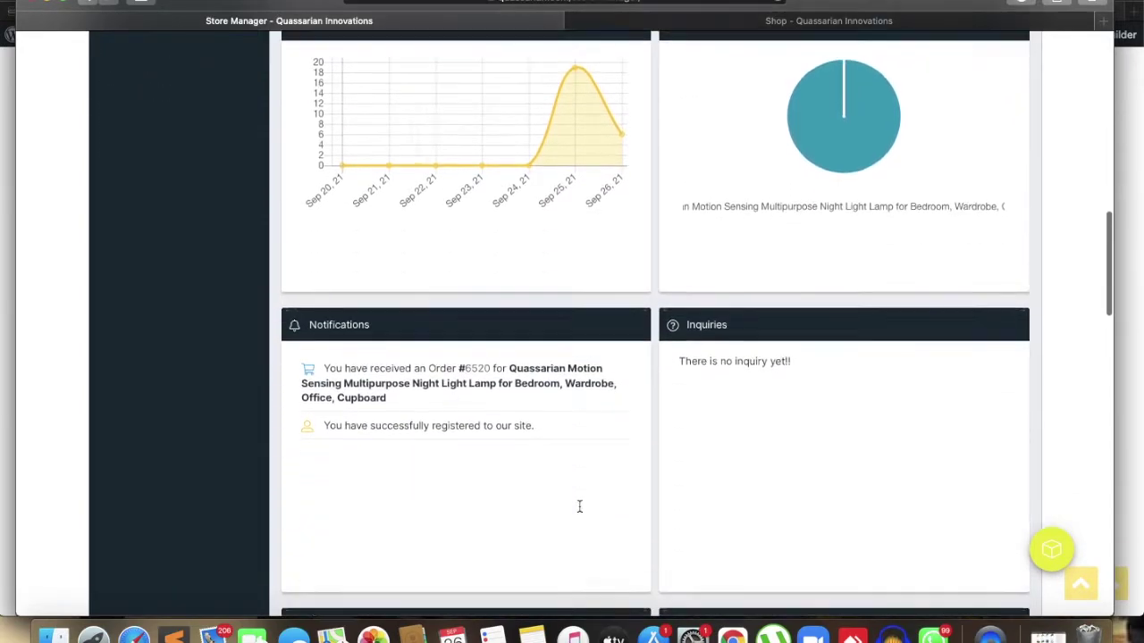
scroll(481, 307, up, 3)
scroll(481, 307, up, 7)
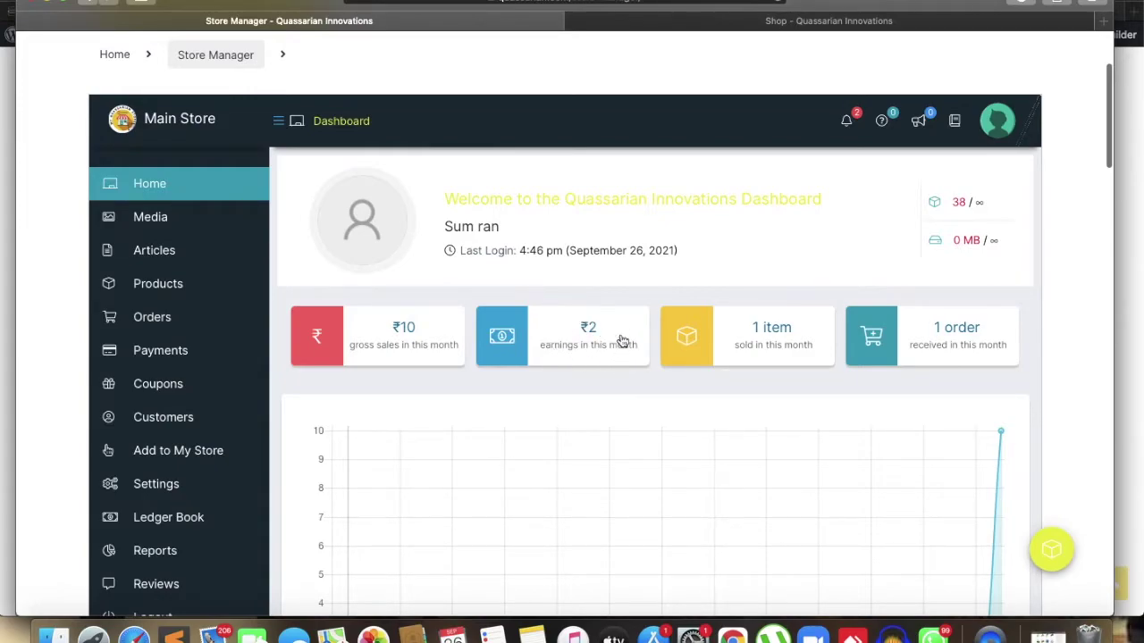
- Open the store's Ledger Book and review its earning, withdrawal and refund summary and the order entries
click(167, 518)
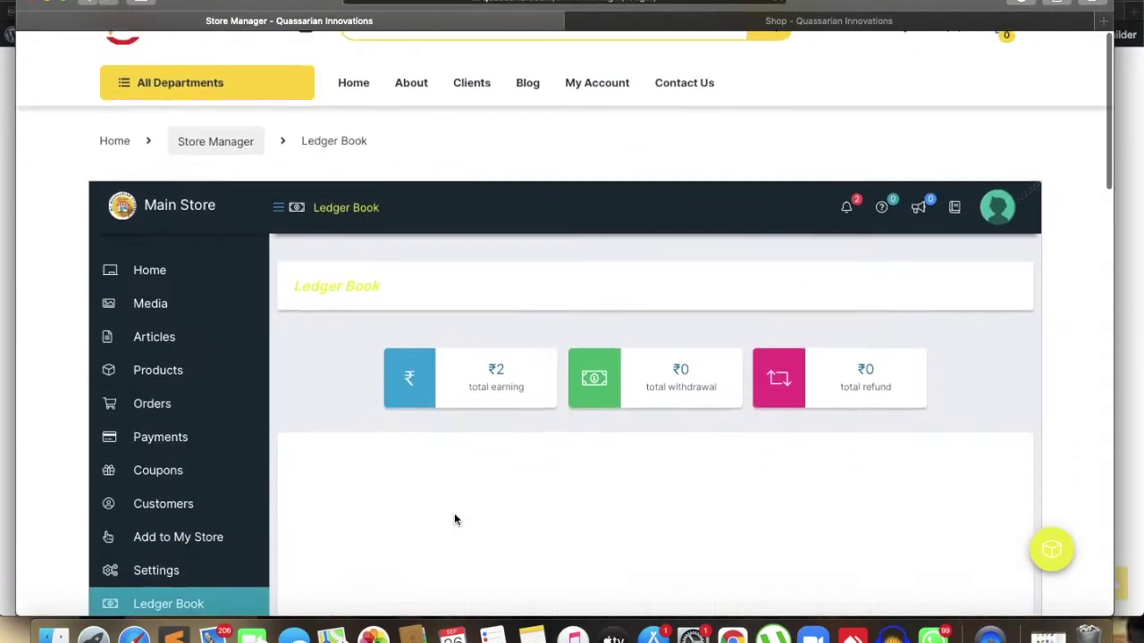
scroll(529, 507, down, 3)
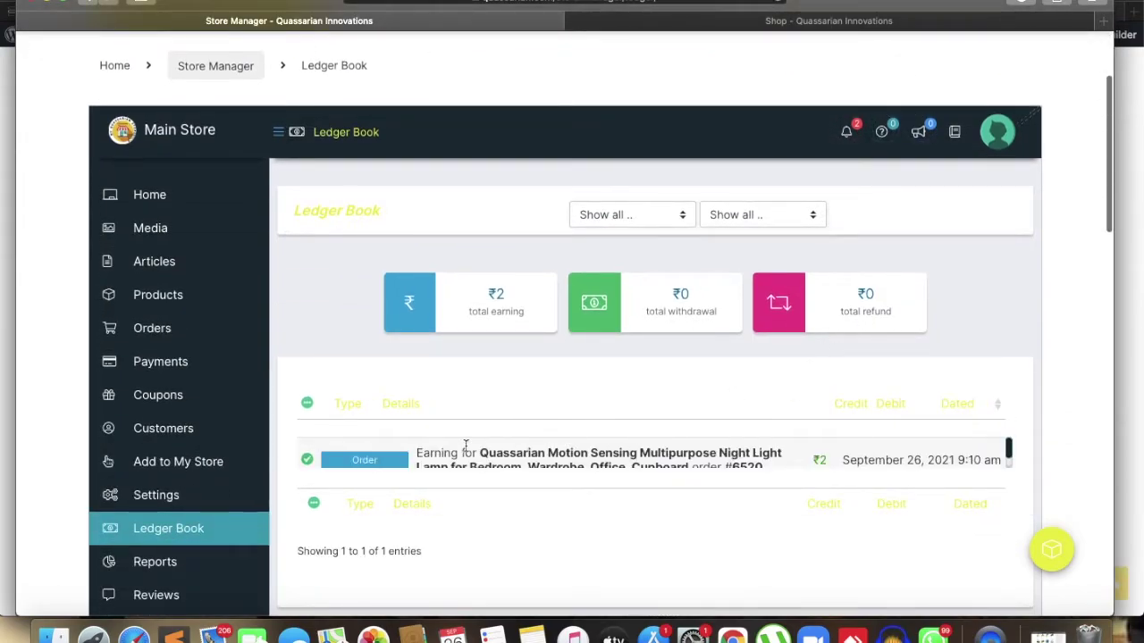
scroll(531, 375, down, 2)
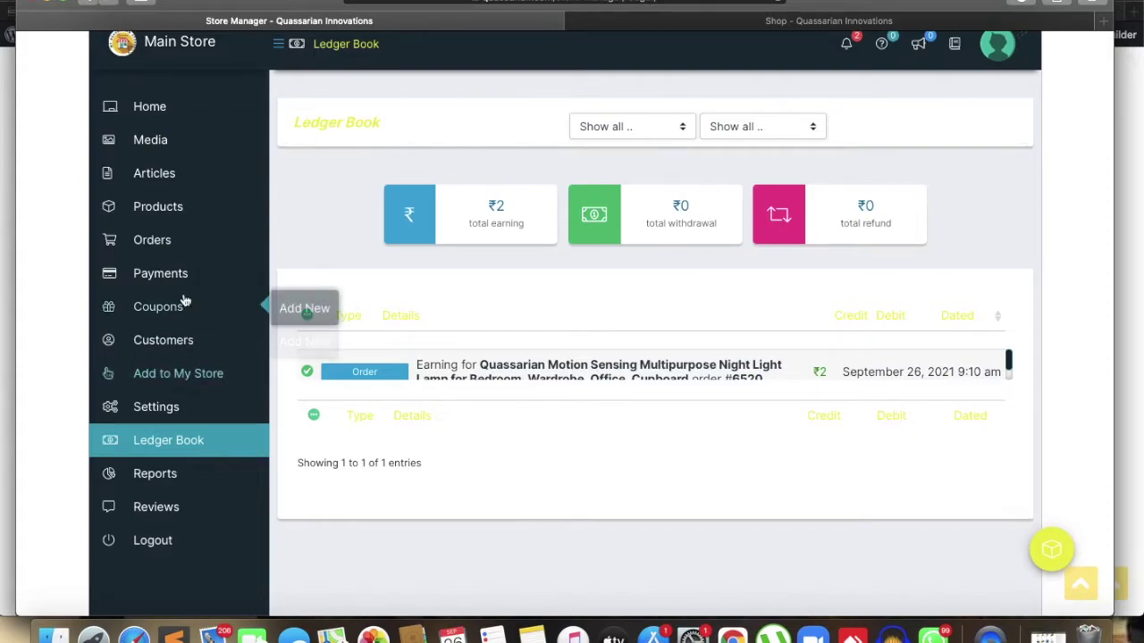
scroll(179, 188, up, 2)
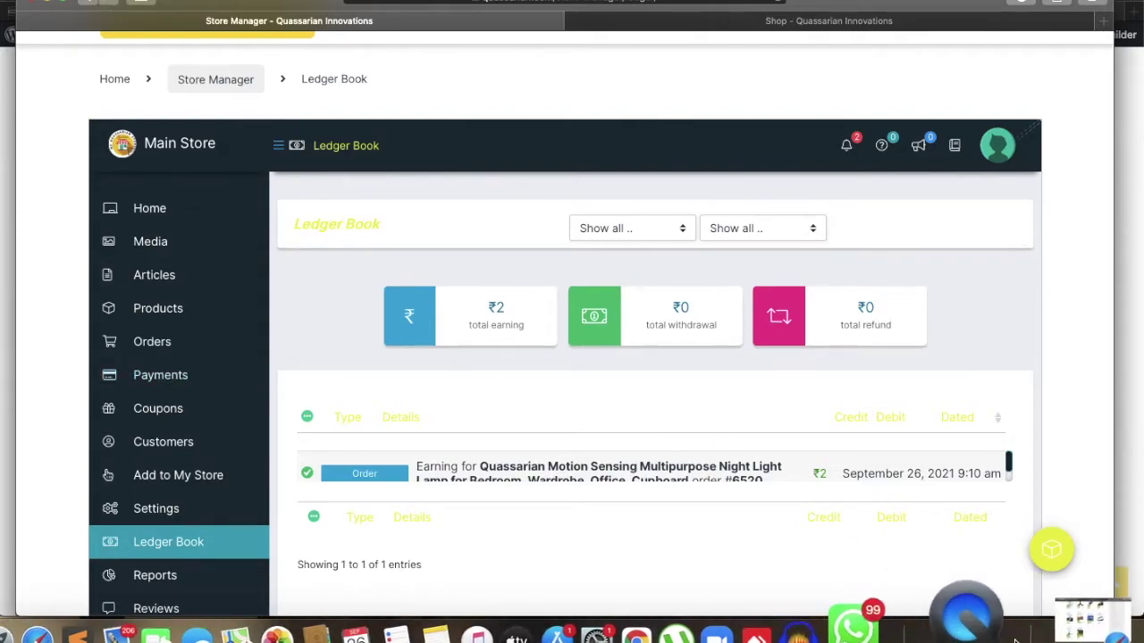
- Return to the storefront browser window, load the Quassarian home page in a new tab and open Seller Registration under Sell with Quassarian
click(1043, 633)
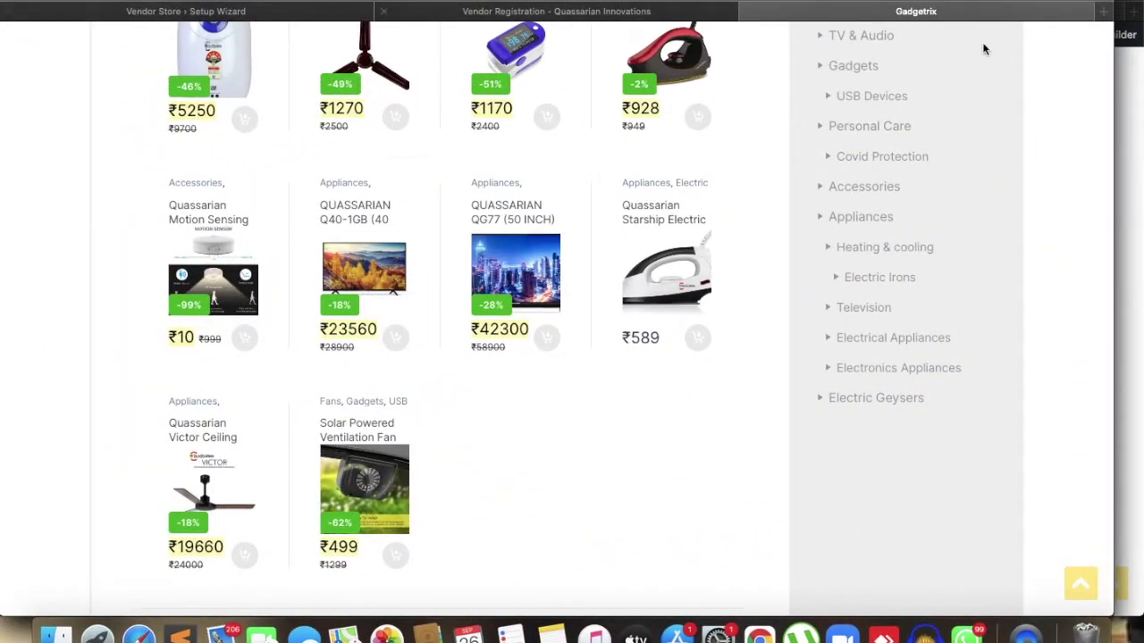
click(574, 11)
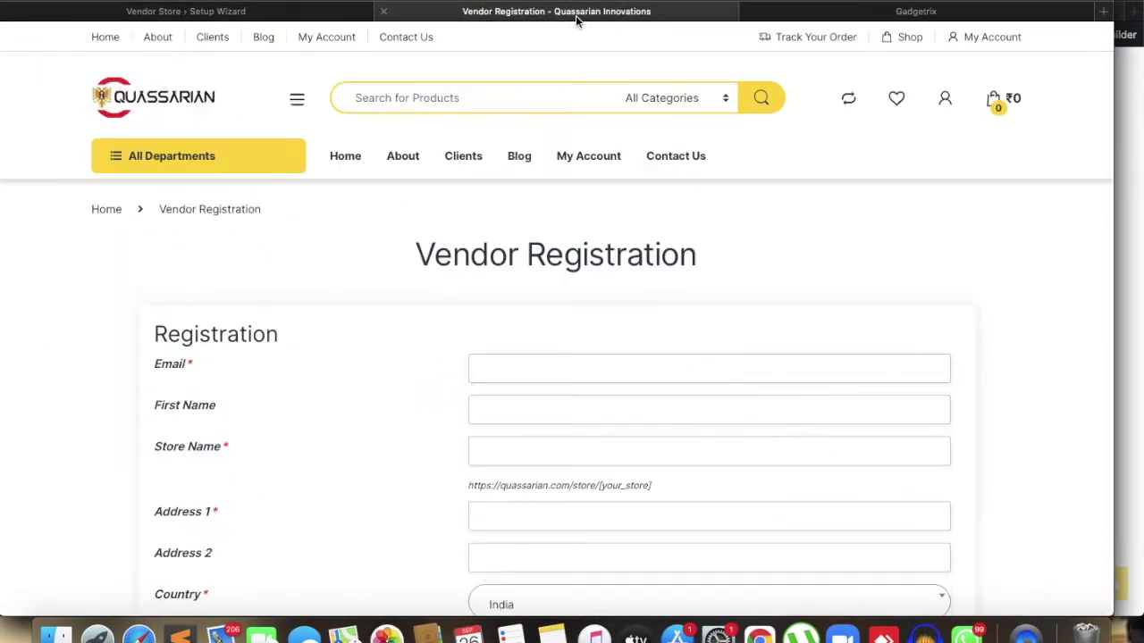
click(1104, 10)
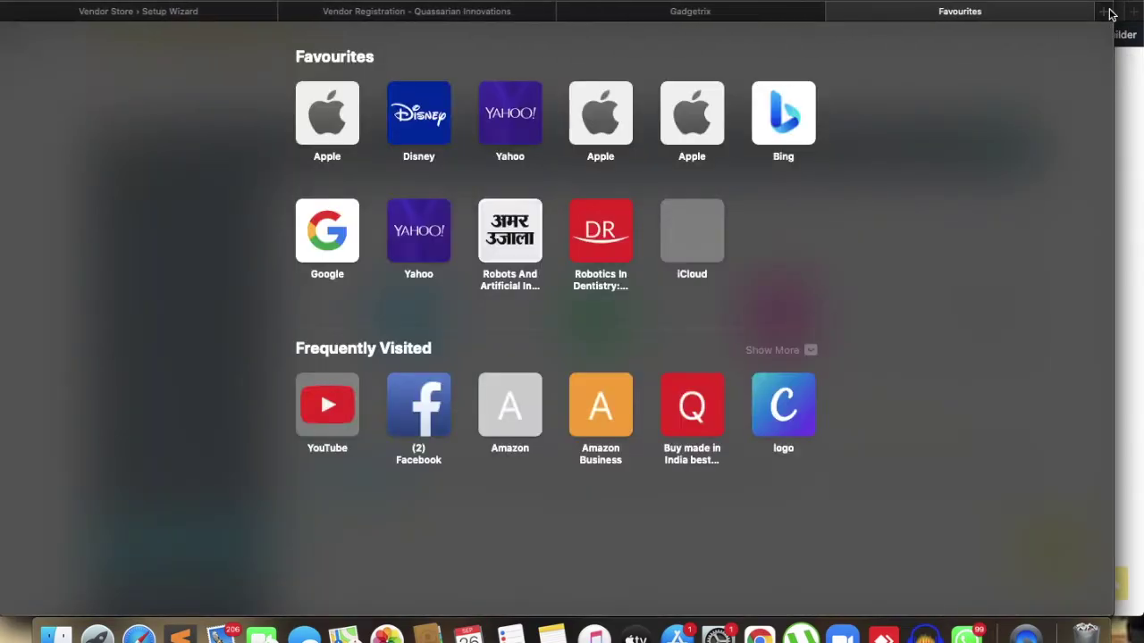
text(qu)
key(Return)
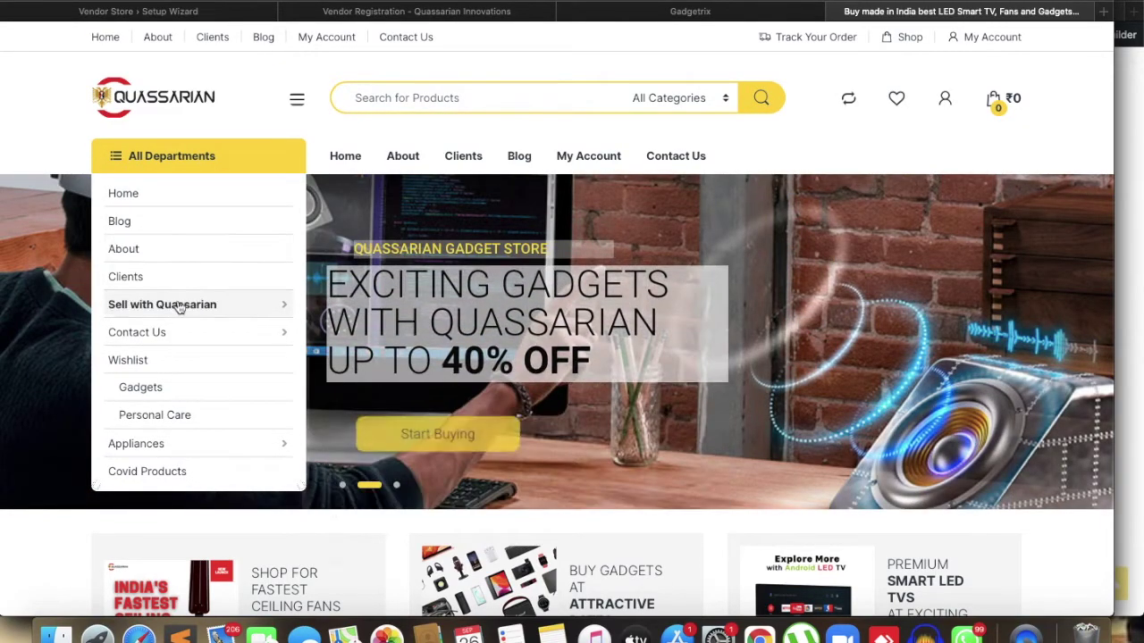
mouse_move(178, 307)
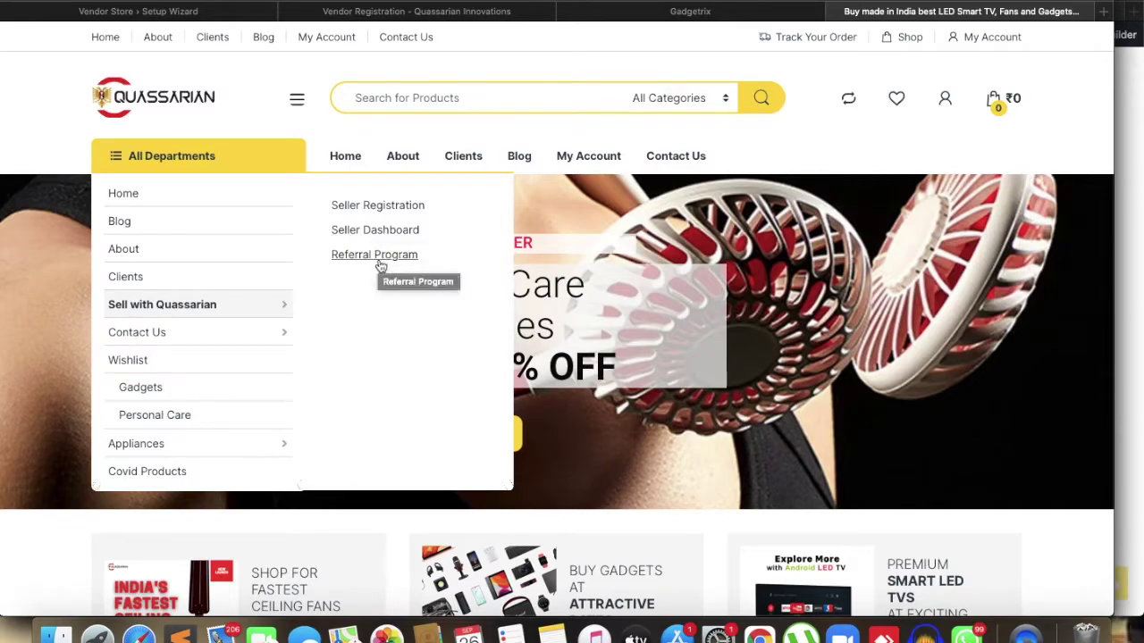
click(396, 213)
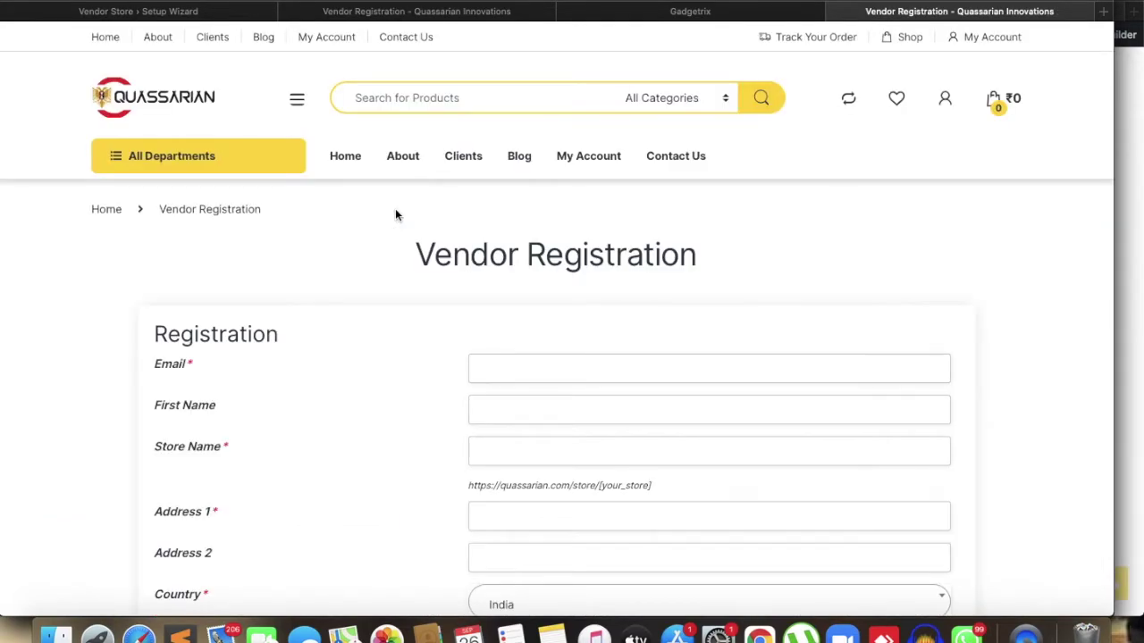
- Examine the Vendor Registration form's fields, from the email and store name down to the password confirmation
scroll(465, 502, down, 2)
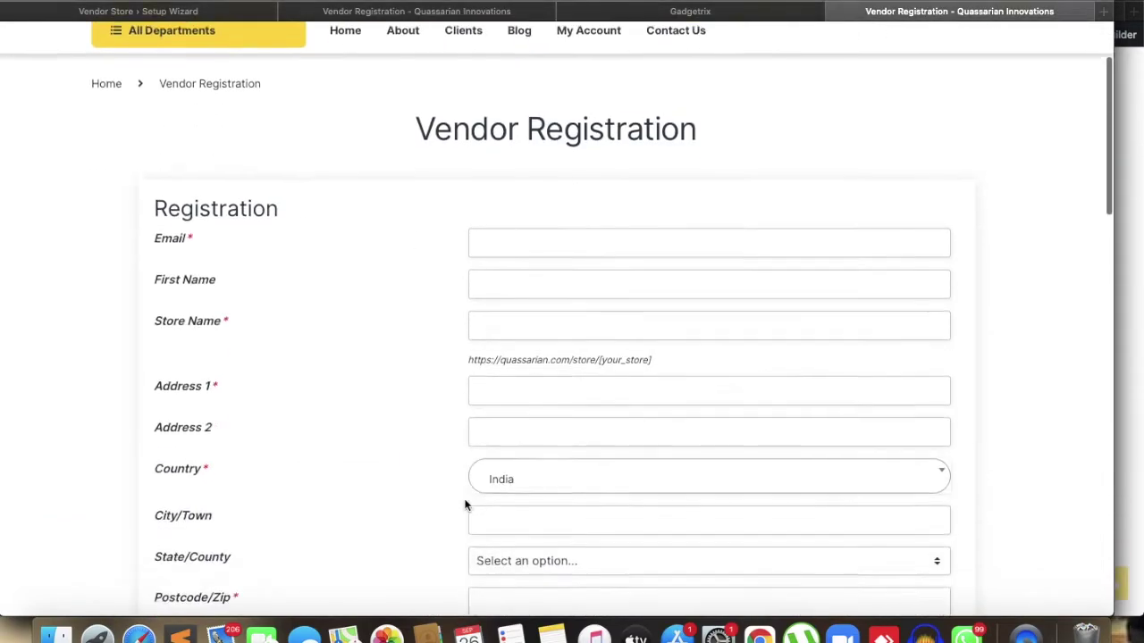
scroll(465, 506, down, 1)
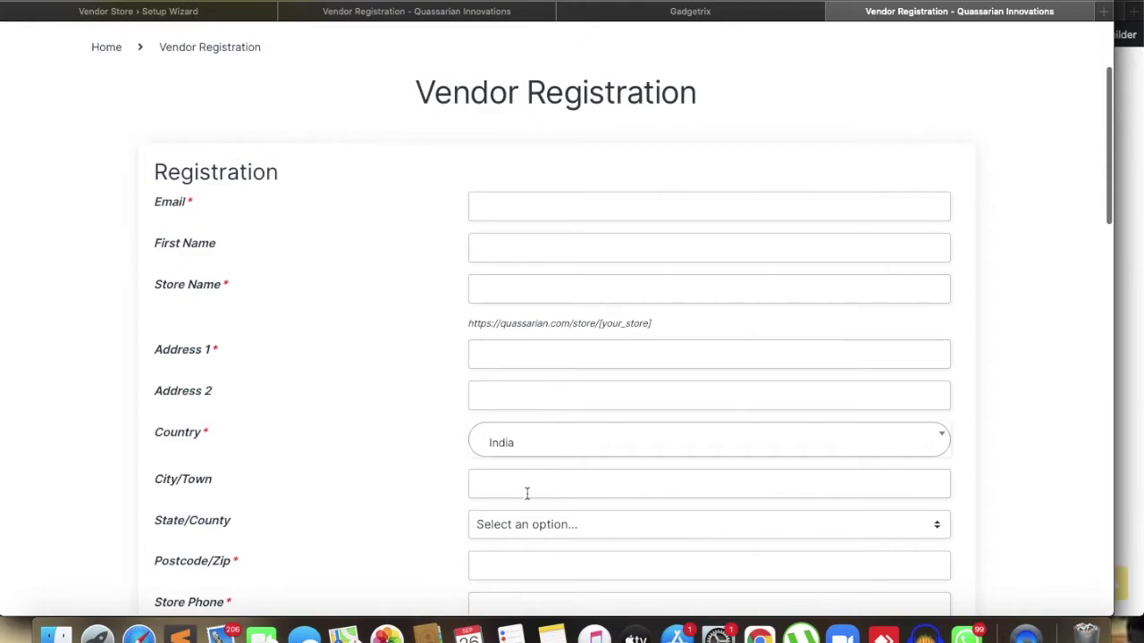
scroll(525, 505, down, 5)
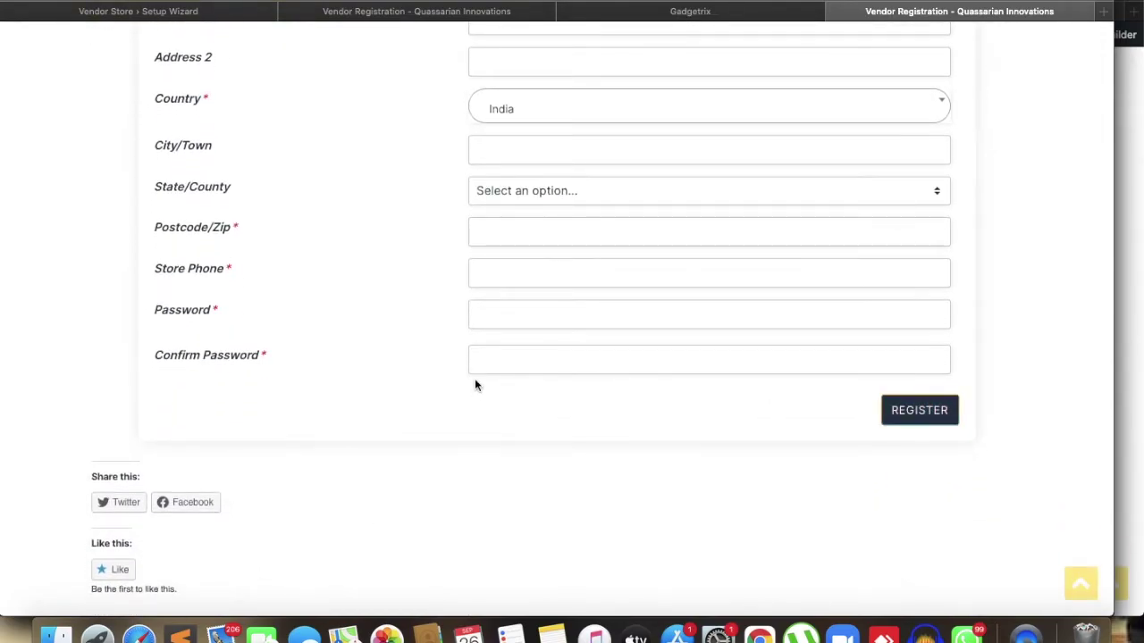
scroll(474, 380, up, 2)
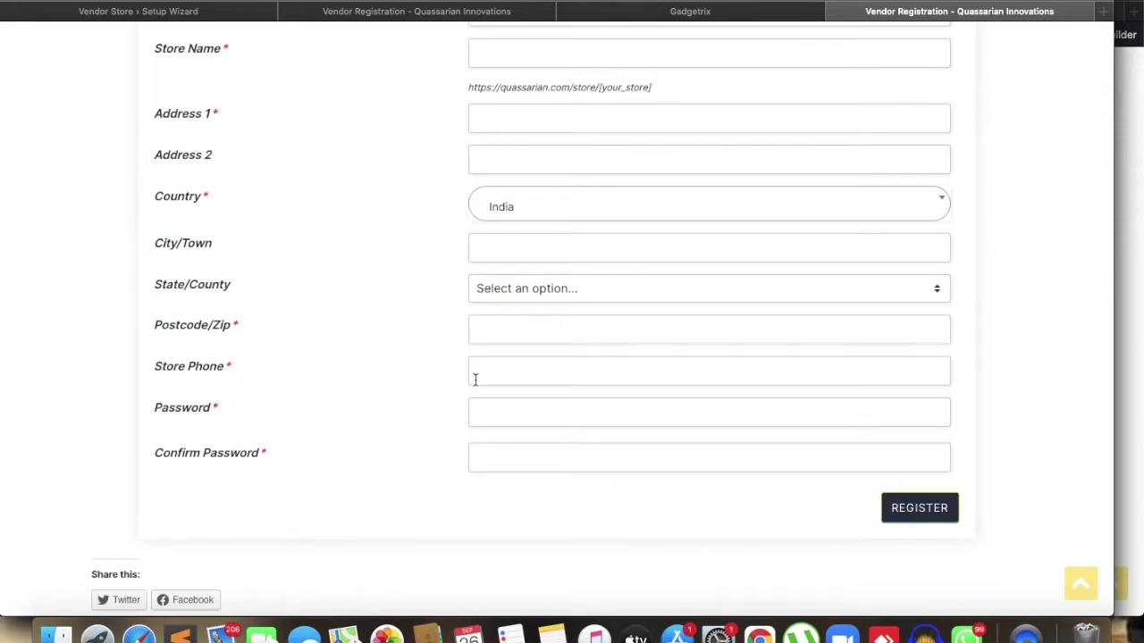
scroll(475, 381, up, 5)
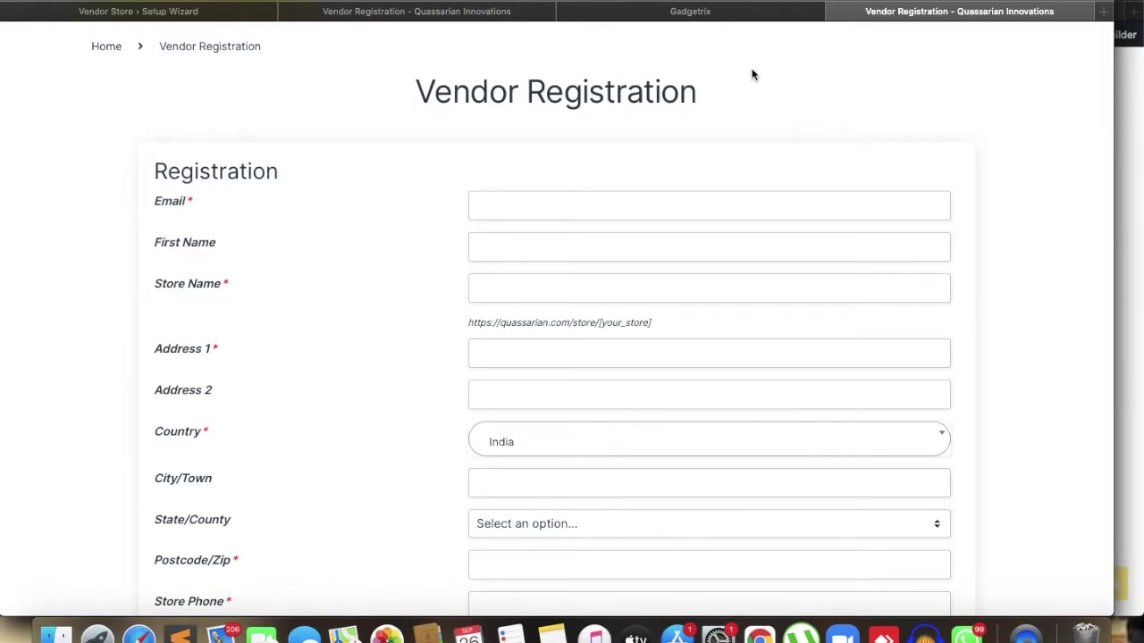
- Return to the open Gadgetrix store page and review its products and category list
click(694, 12)
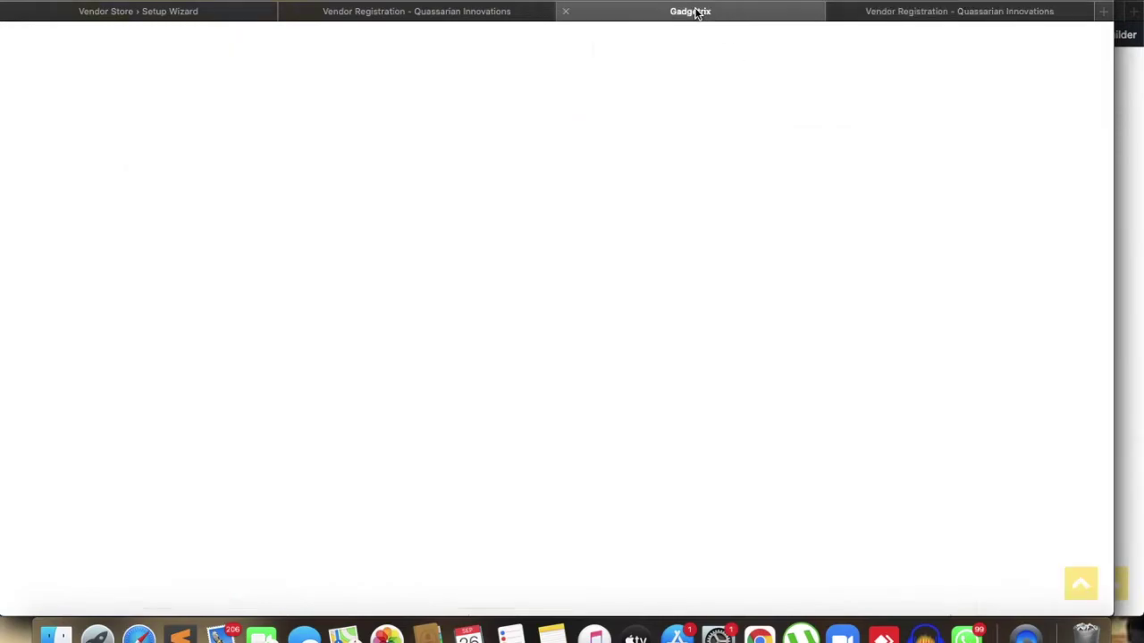
scroll(358, 307, up, 5)
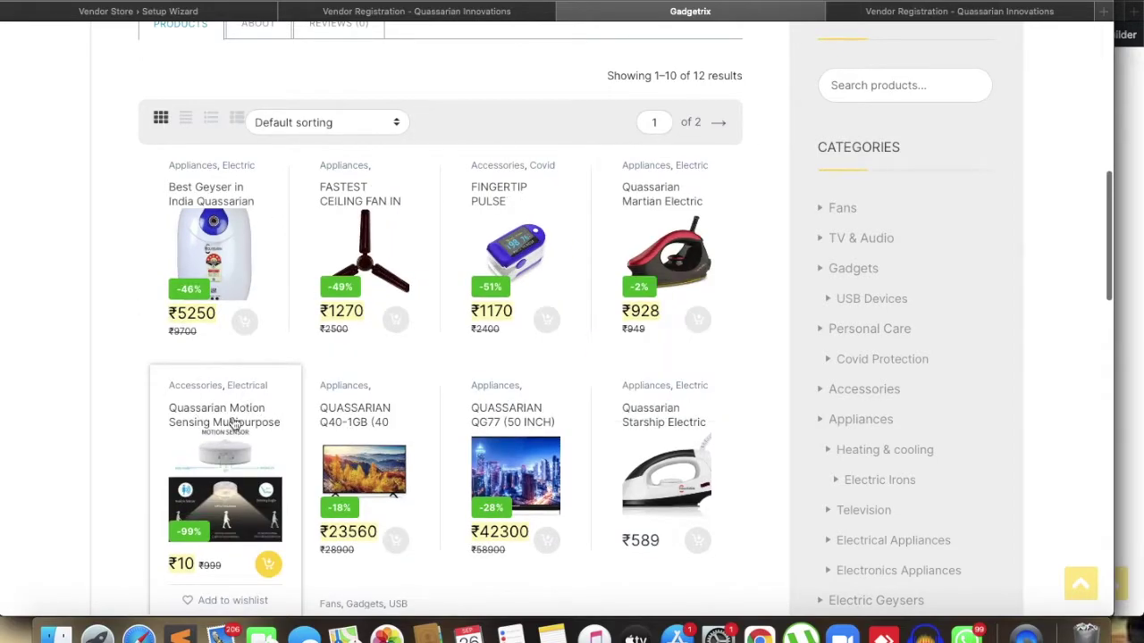
scroll(676, 491, down, 5)
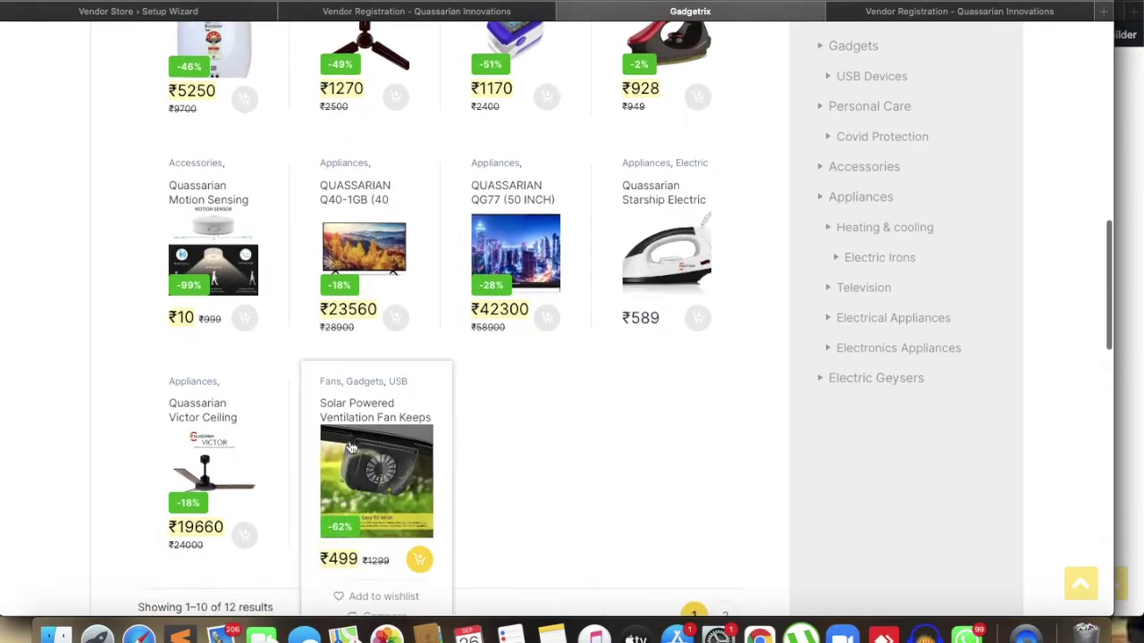
scroll(266, 300, up, 4)
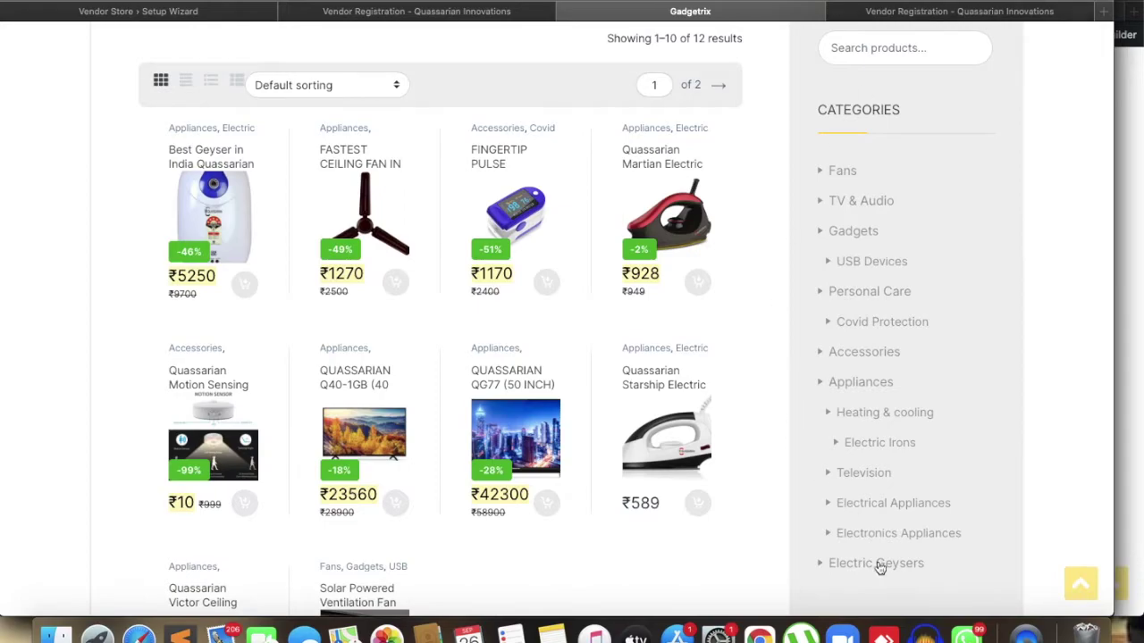
- Switch to the open vendor store Setup Wizard page and start the wizard
click(945, 15)
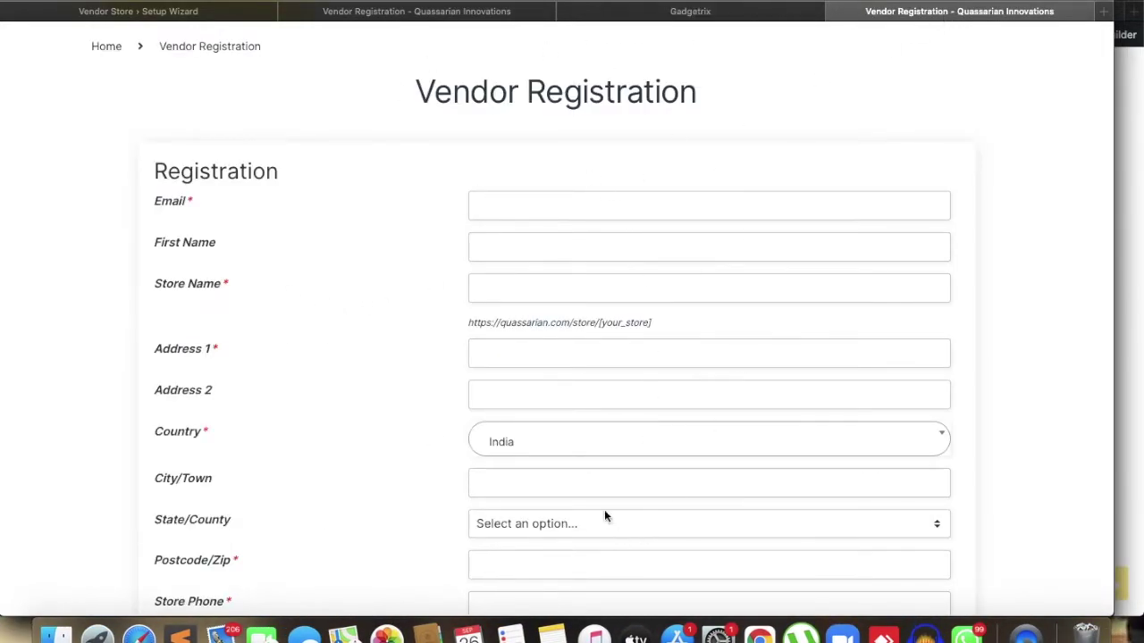
click(177, 13)
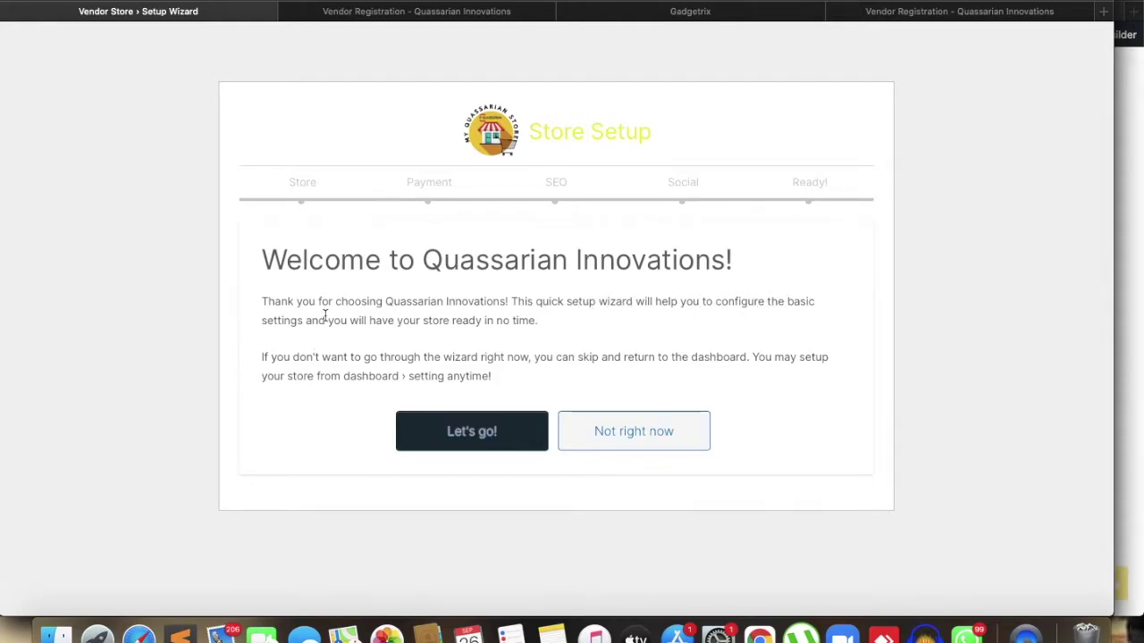
click(496, 431)
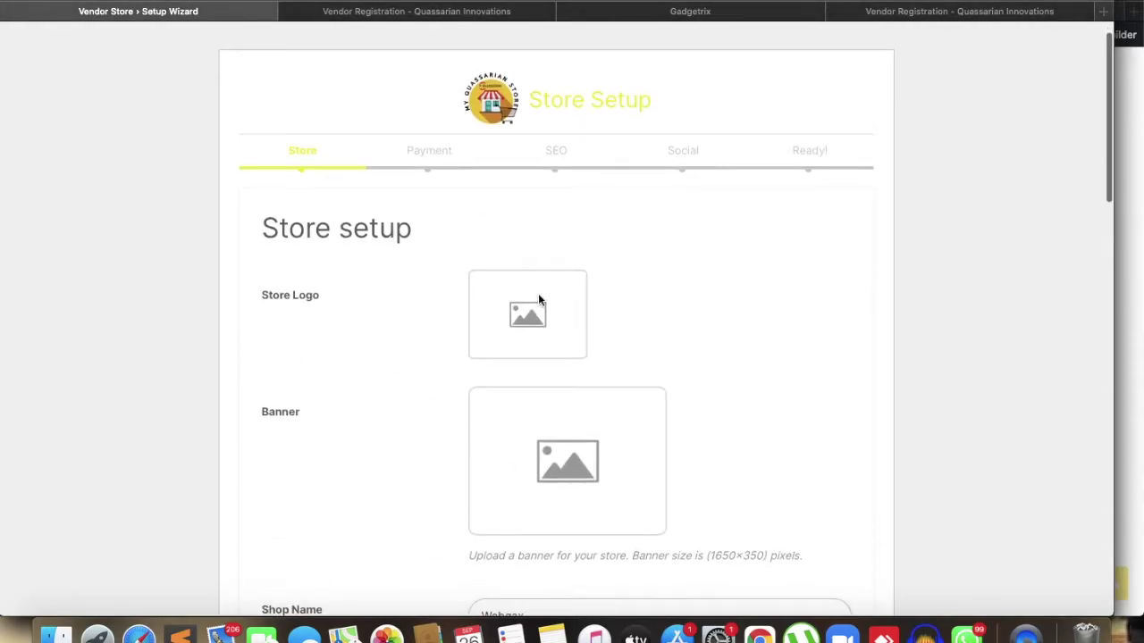
- Review the Store setup fields from logo and banner down to the shop description, and skip this wizard stage
scroll(572, 515, down, 3)
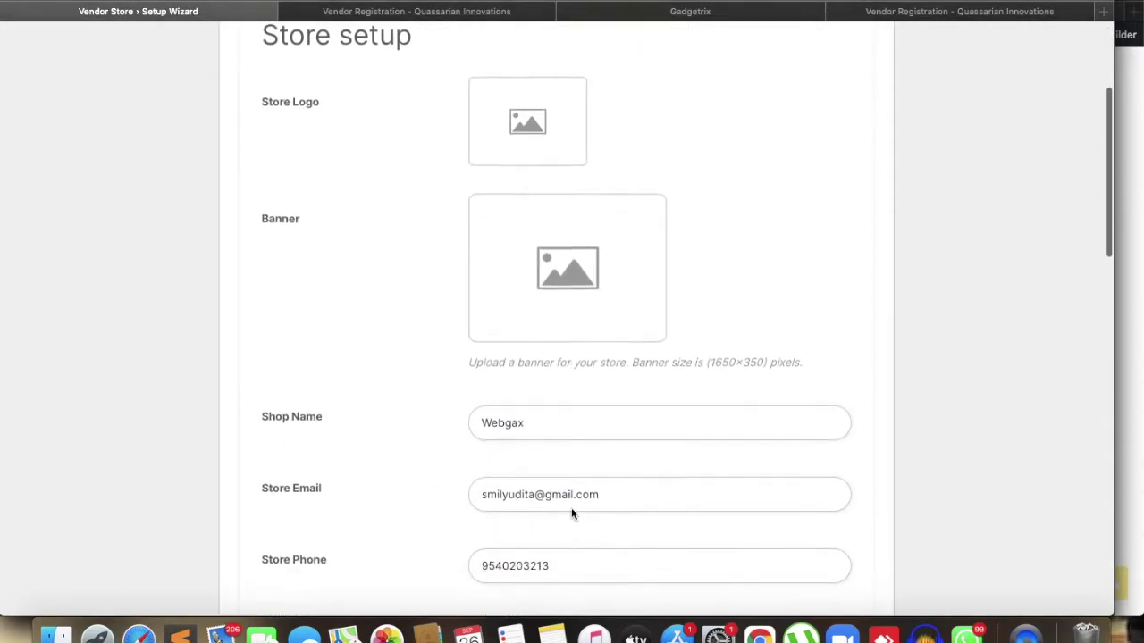
click(568, 430)
scroll(613, 510, down, 5)
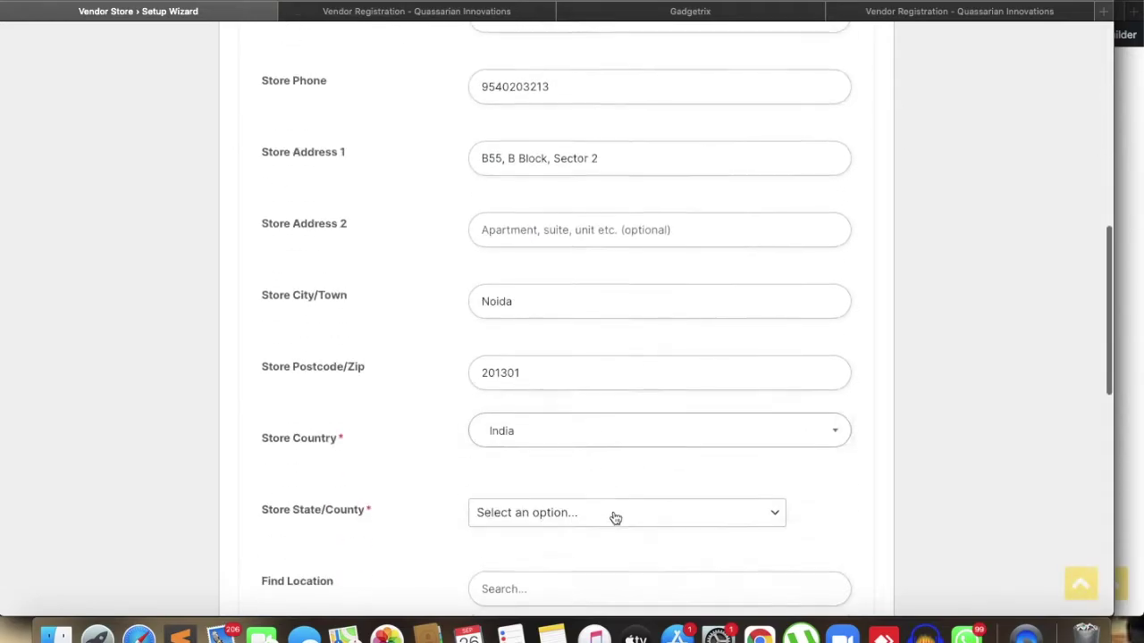
scroll(566, 204, up, 1)
scroll(567, 197, down, 4)
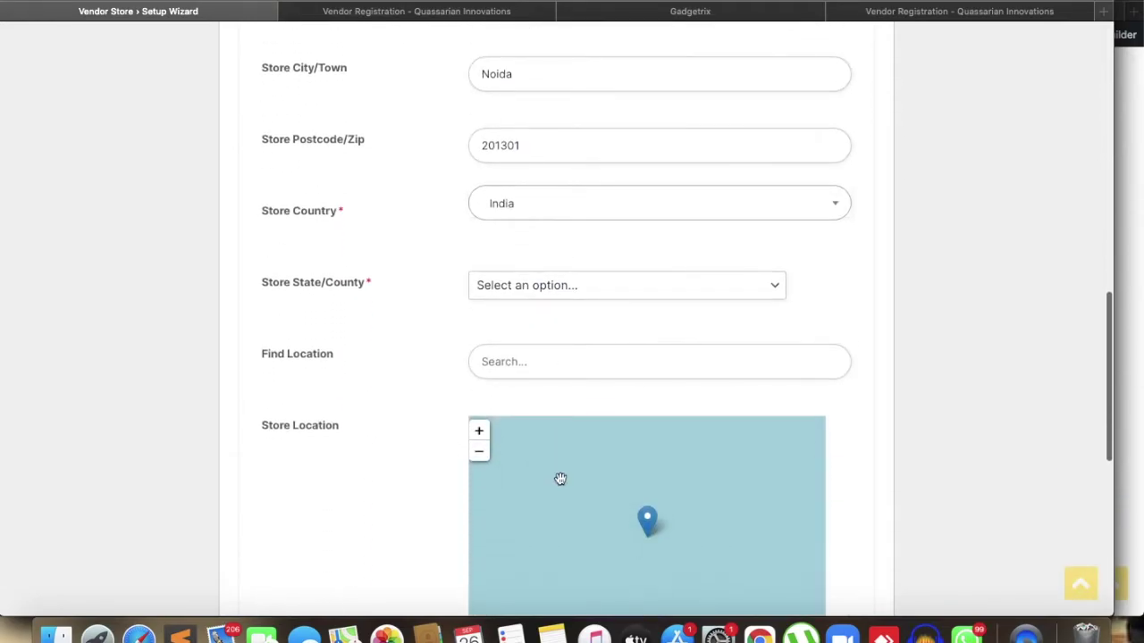
scroll(976, 179, up, 12)
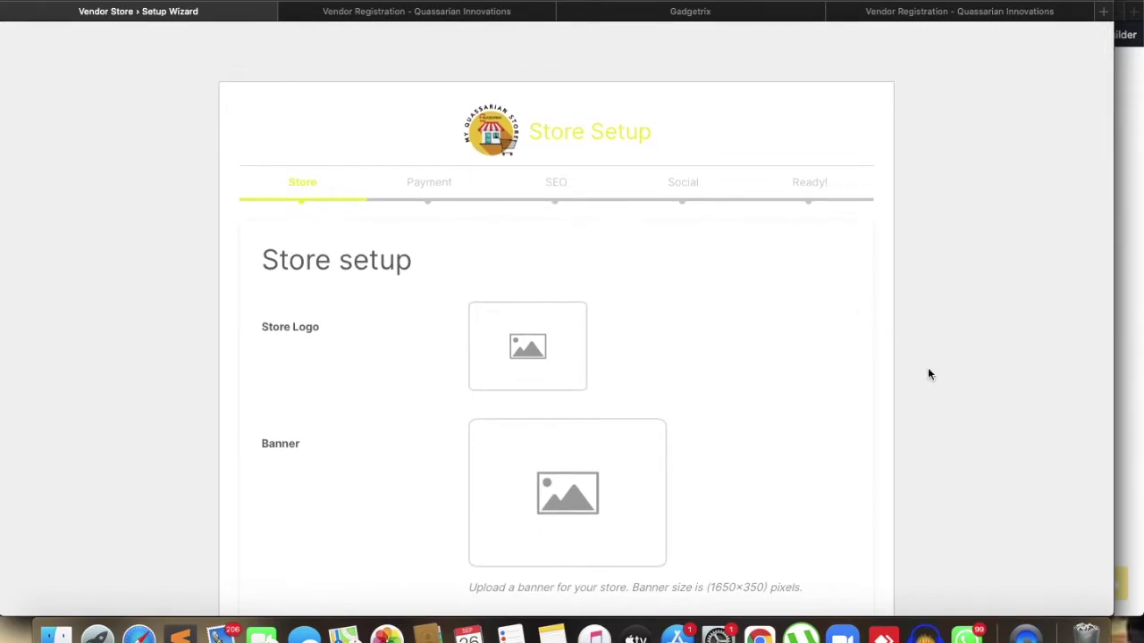
scroll(928, 367, down, 15)
click(647, 490)
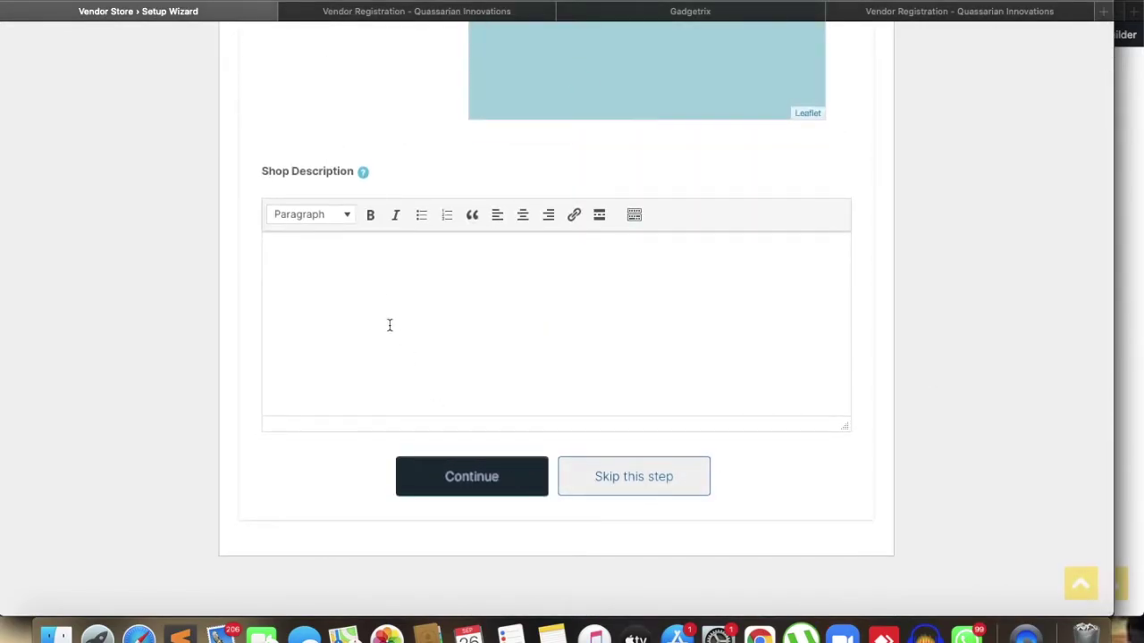
- Look over the Payment setup form and view the preferred payment method choices, keeping Bank Transfer
scroll(379, 295, down, 2)
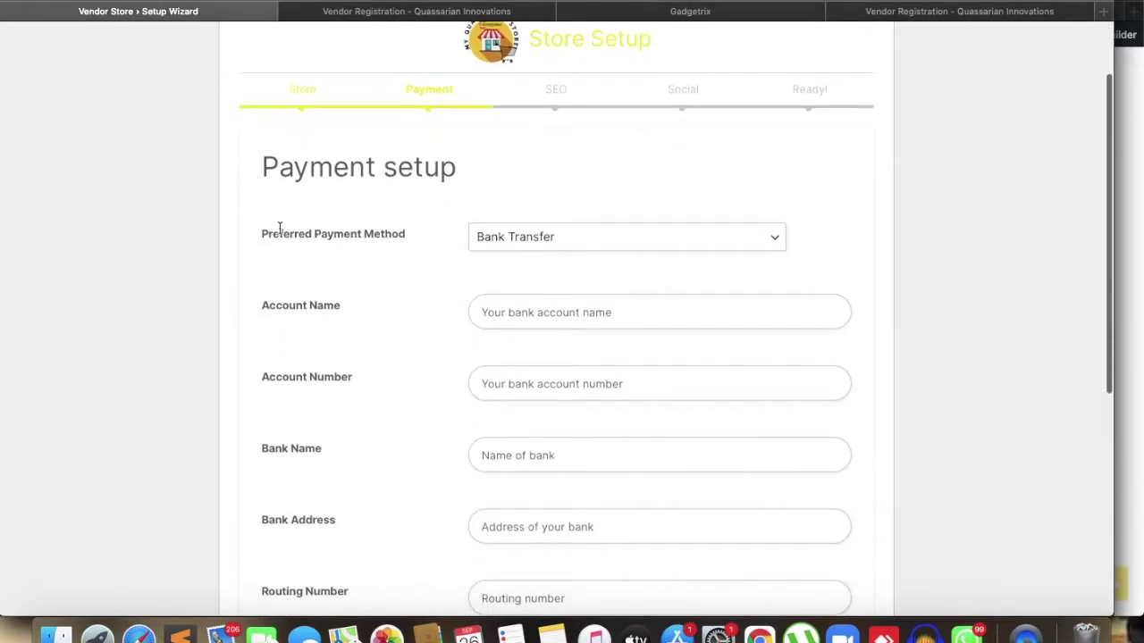
scroll(727, 353, down, 8)
scroll(520, 105, up, 6)
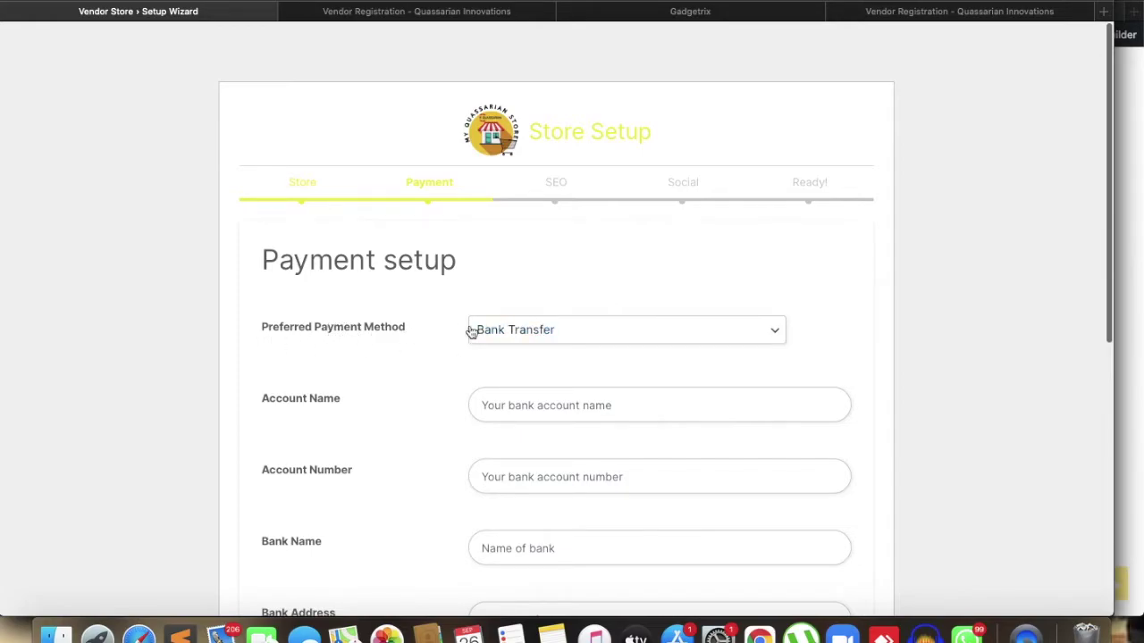
click(640, 331)
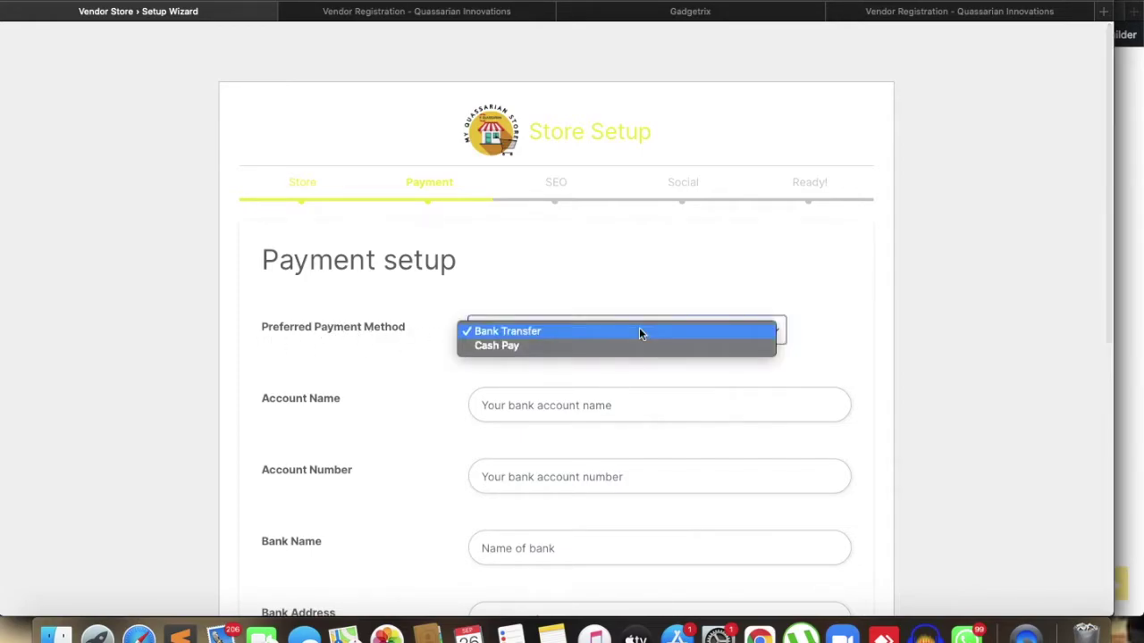
click(594, 273)
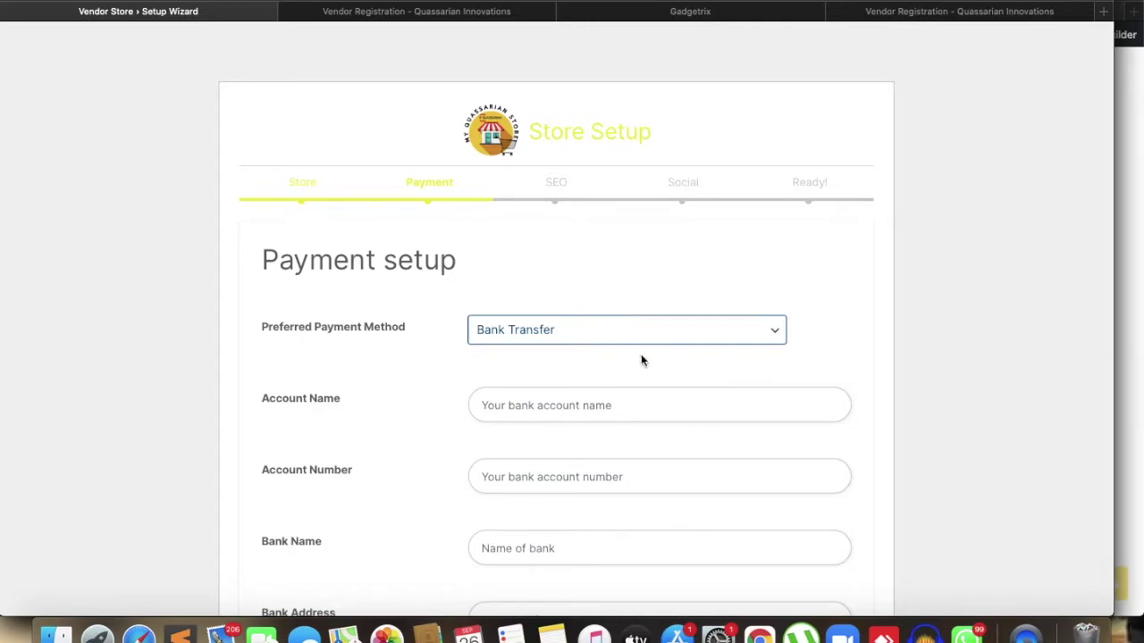
- Review the bank transfer fields from account name to IFSC code, and skip the payment stage
scroll(531, 532, down, 5)
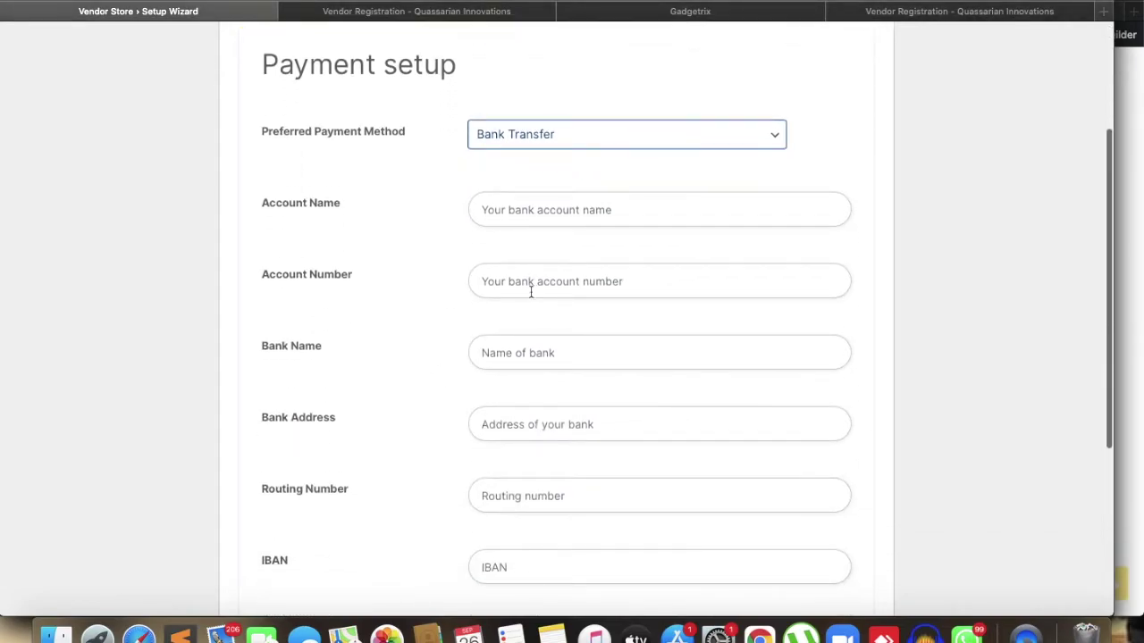
scroll(510, 524, down, 4)
scroll(513, 536, down, 3)
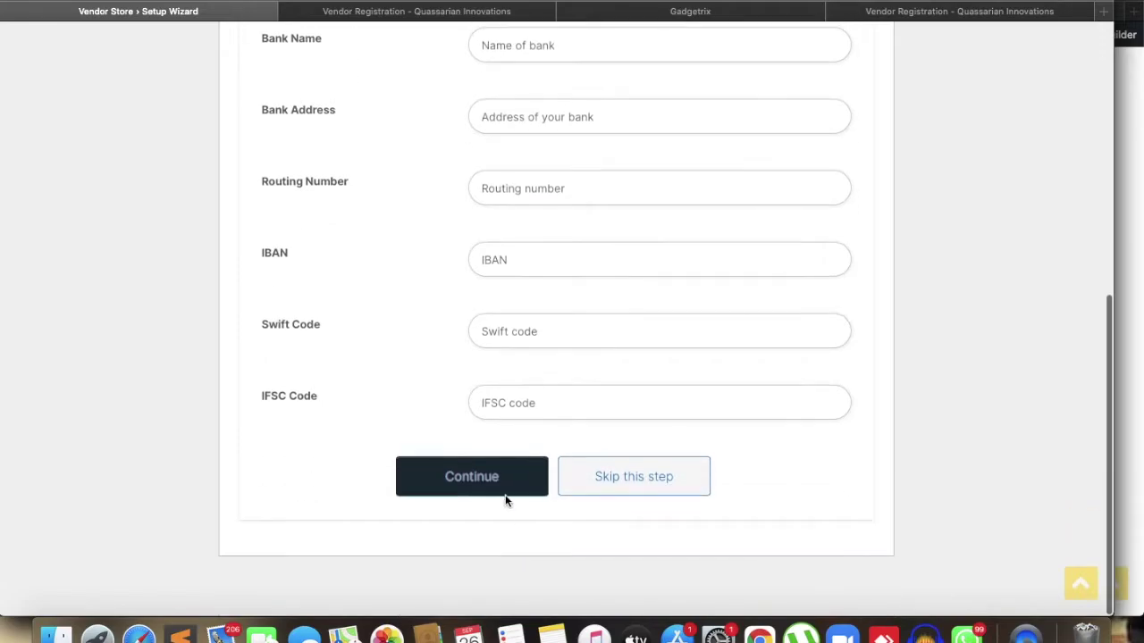
scroll(506, 503, up, 10)
- Review the Store SEO, Facebook and Twitter setup fields, and skip the SEO stage
scroll(531, 510, down, 12)
scroll(551, 187, up, 10)
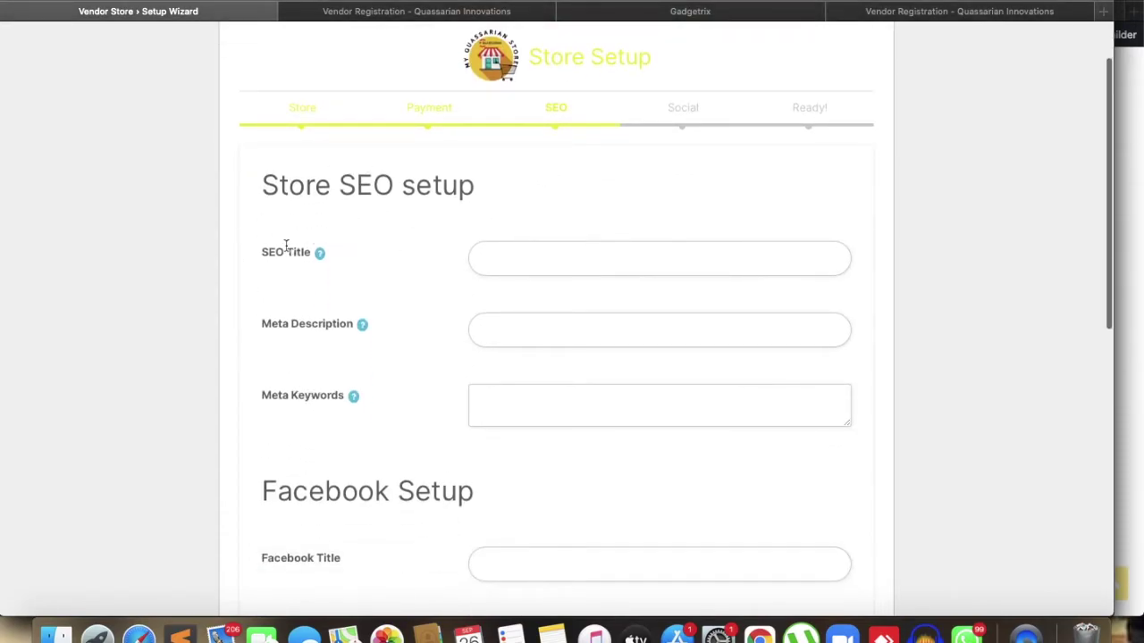
click(528, 262)
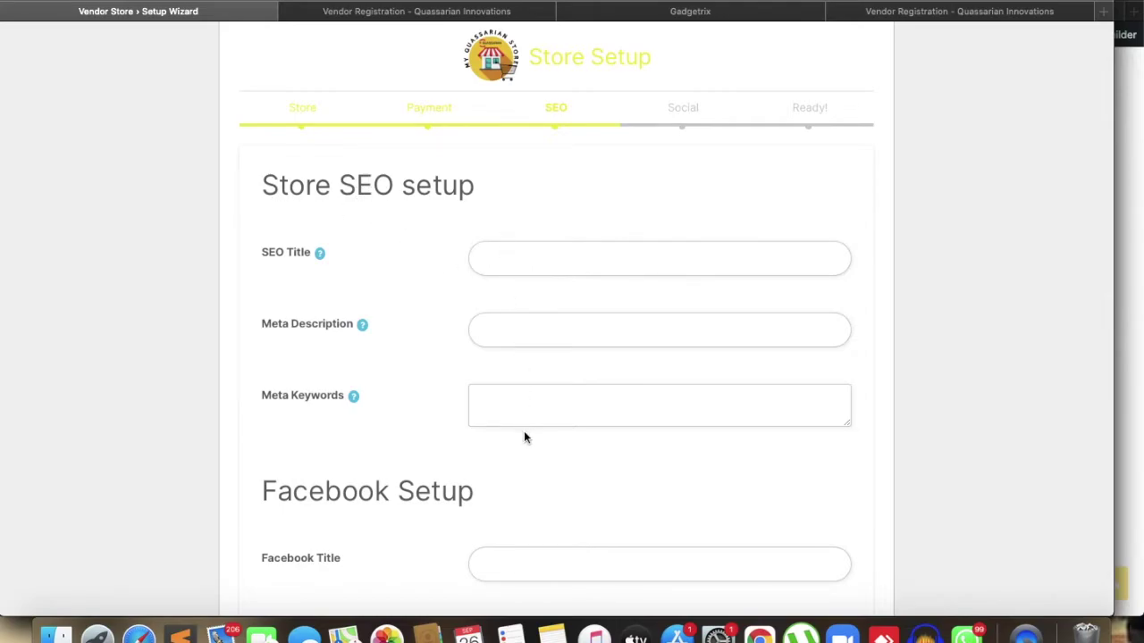
scroll(524, 435, down, 10)
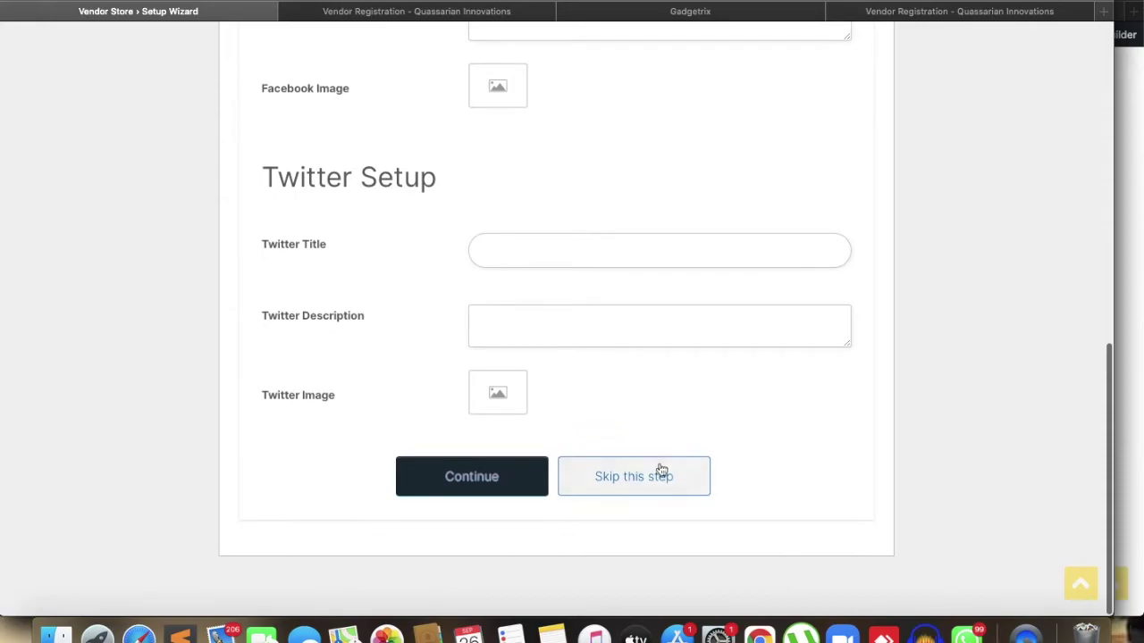
click(660, 477)
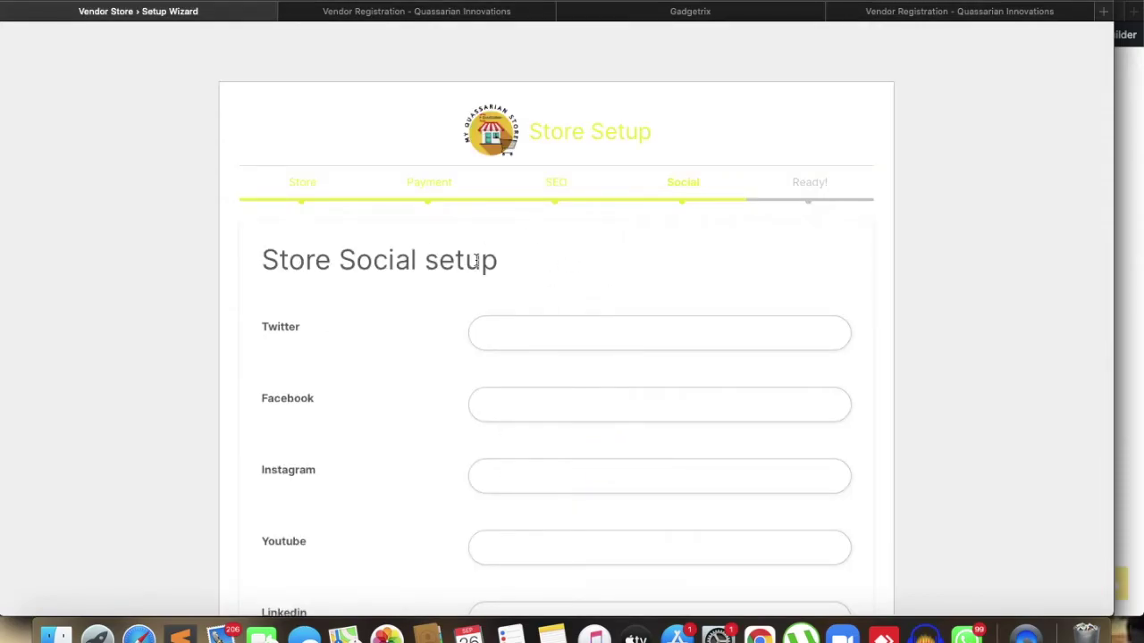
- Review the social profile fields from Twitter to Pinterest, and skip the Social stage
scroll(645, 500, down, 5)
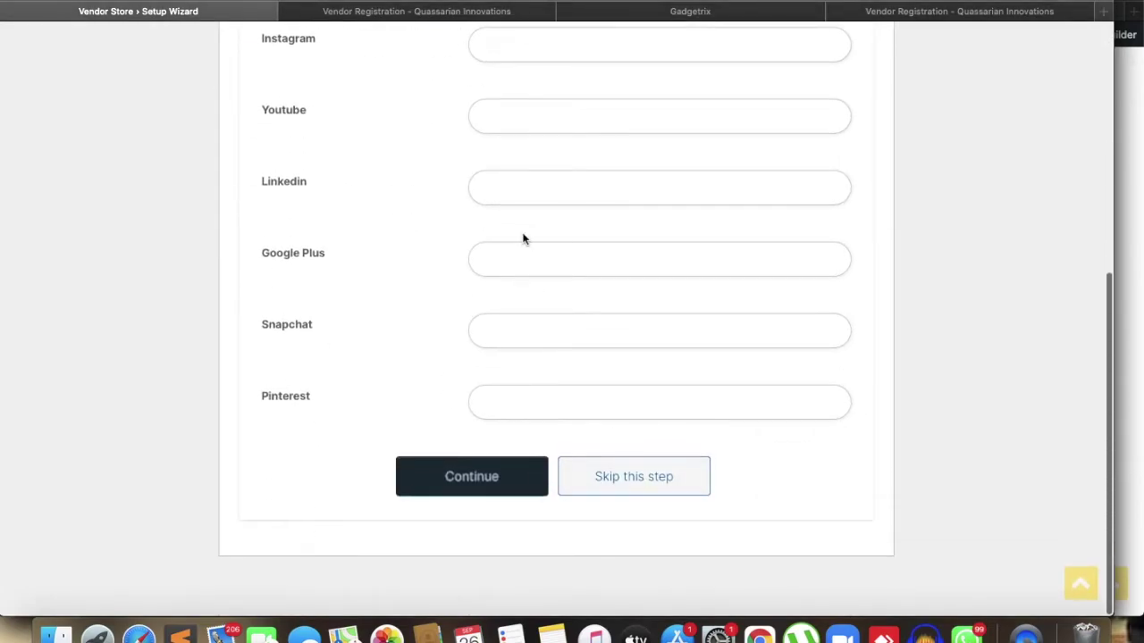
scroll(524, 238, up, 4)
scroll(614, 381, down, 5)
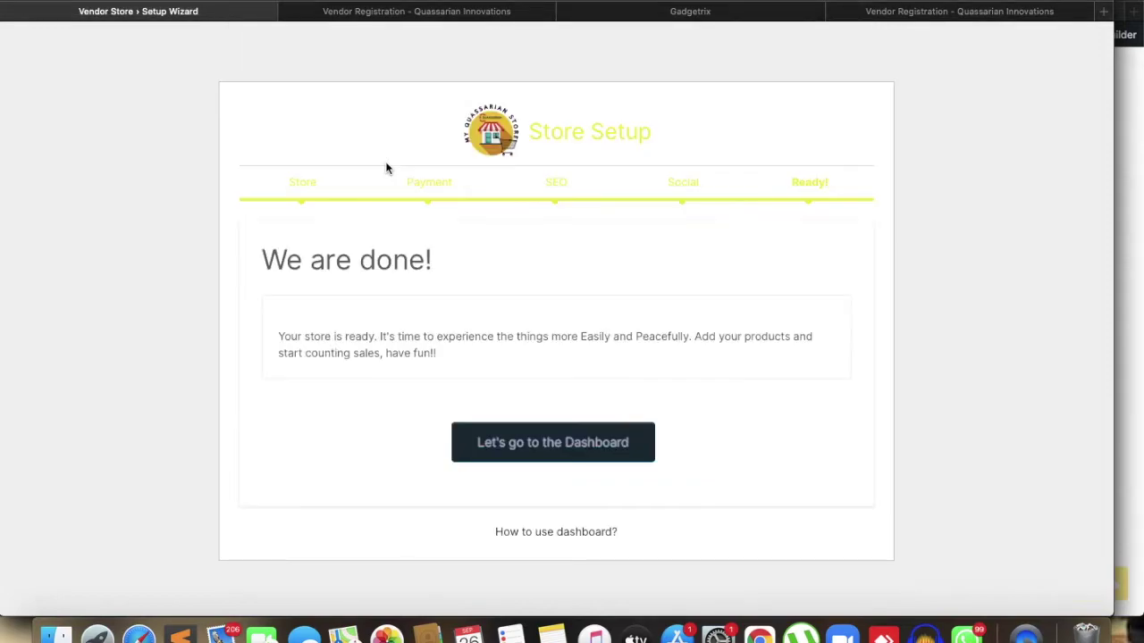
- Go from the finished wizard to the store dashboard and review its monthly sales figures, sales report and analytics charts
click(538, 444)
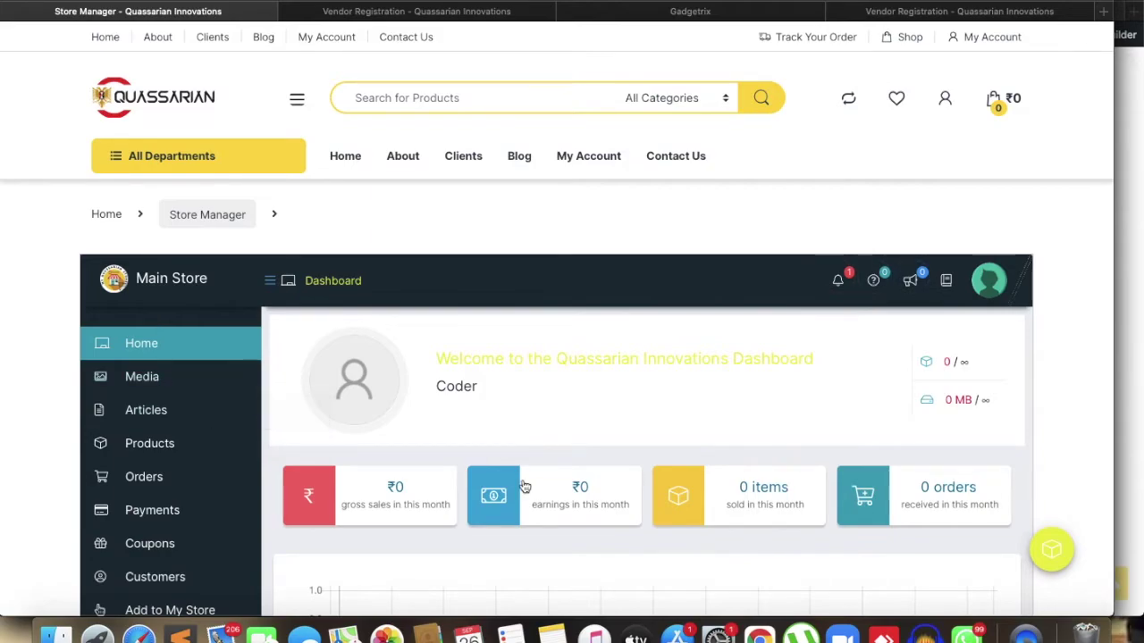
scroll(268, 349, down, 3)
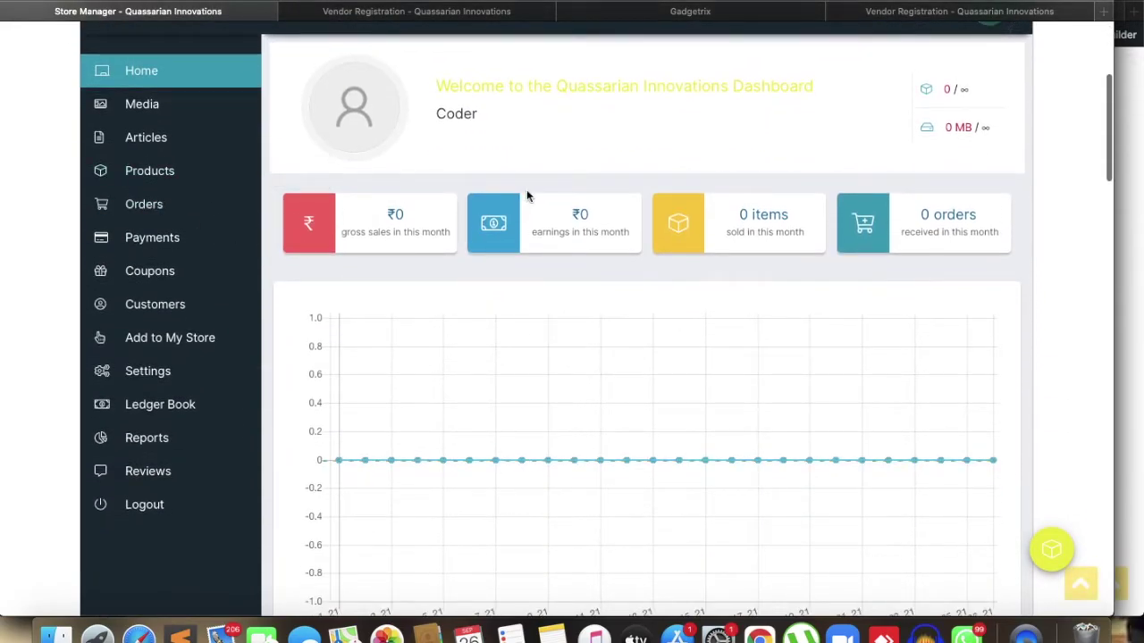
scroll(488, 182, up, 5)
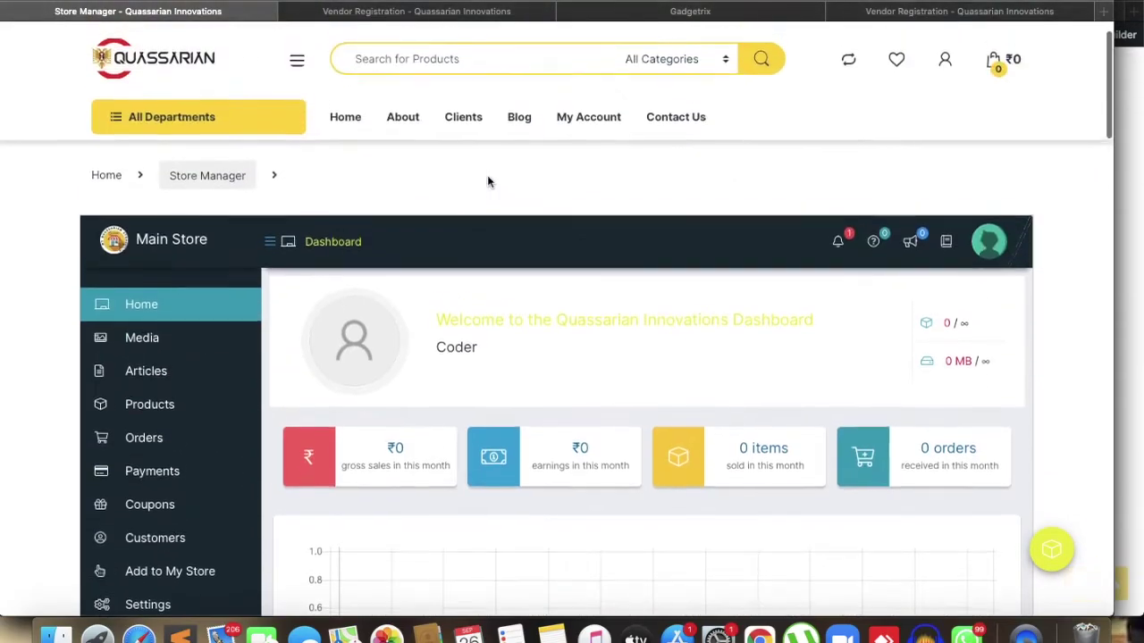
scroll(327, 477, down, 4)
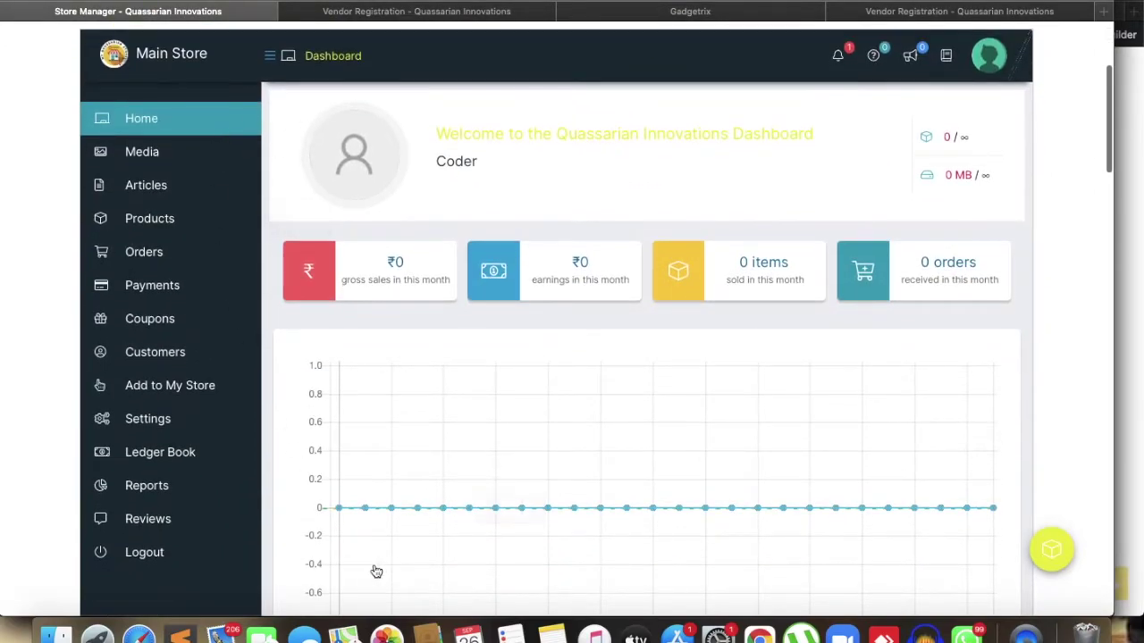
scroll(375, 566, down, 5)
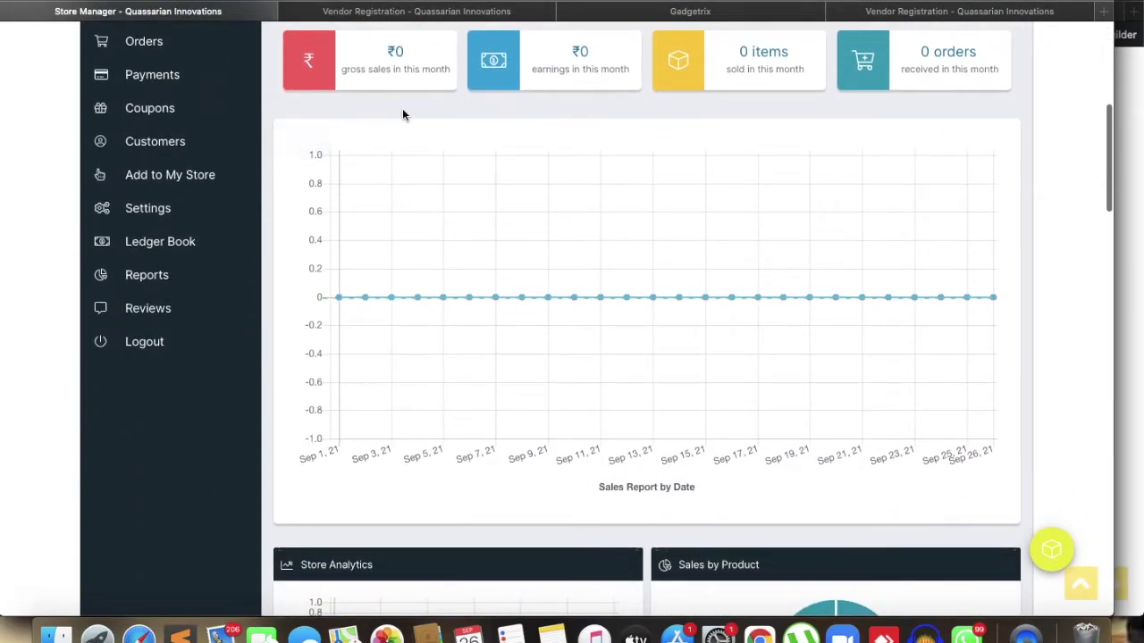
scroll(575, 383, down, 5)
scroll(574, 382, down, 1)
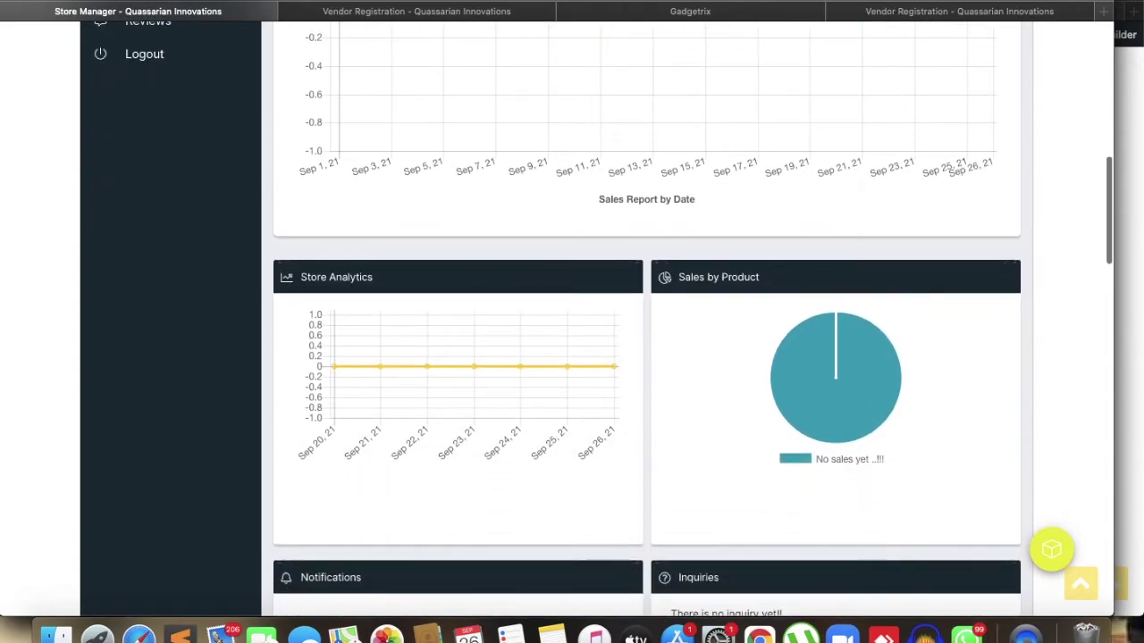
- Return to the Gadgetrix store page and review its products, About and Reviews sections, banner and contact details
click(707, 20)
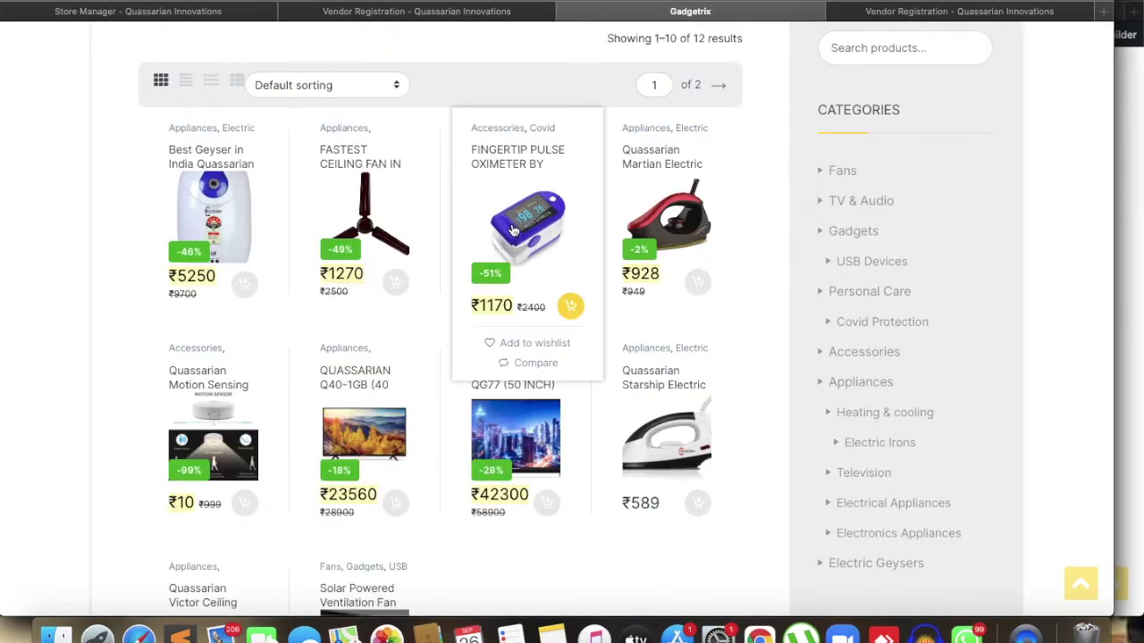
scroll(510, 230, up, 3)
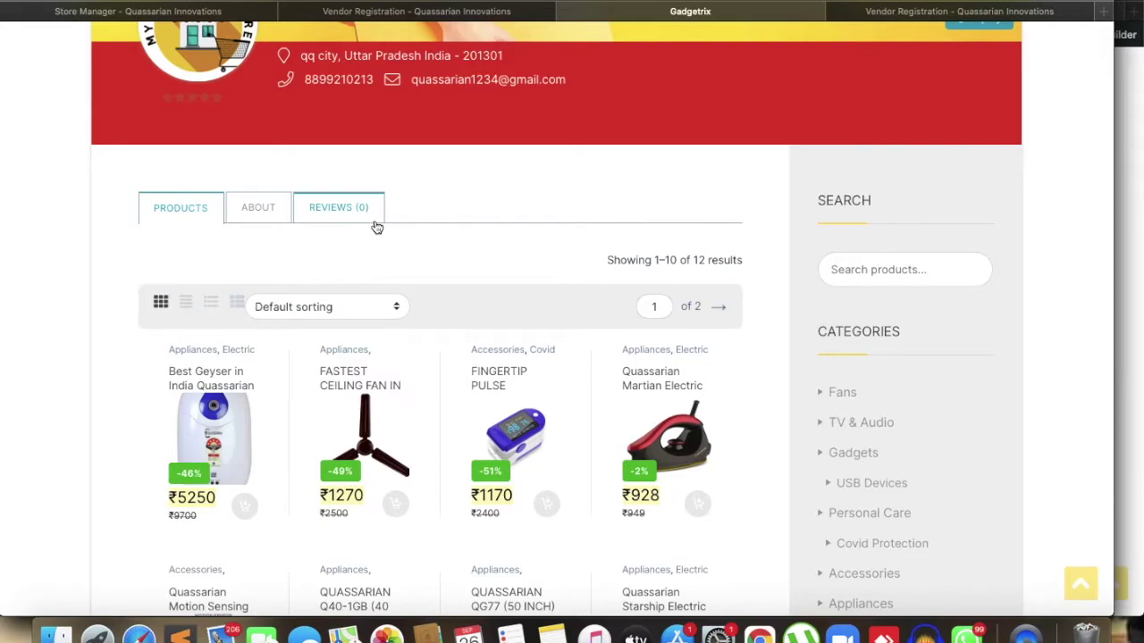
scroll(433, 217, up, 5)
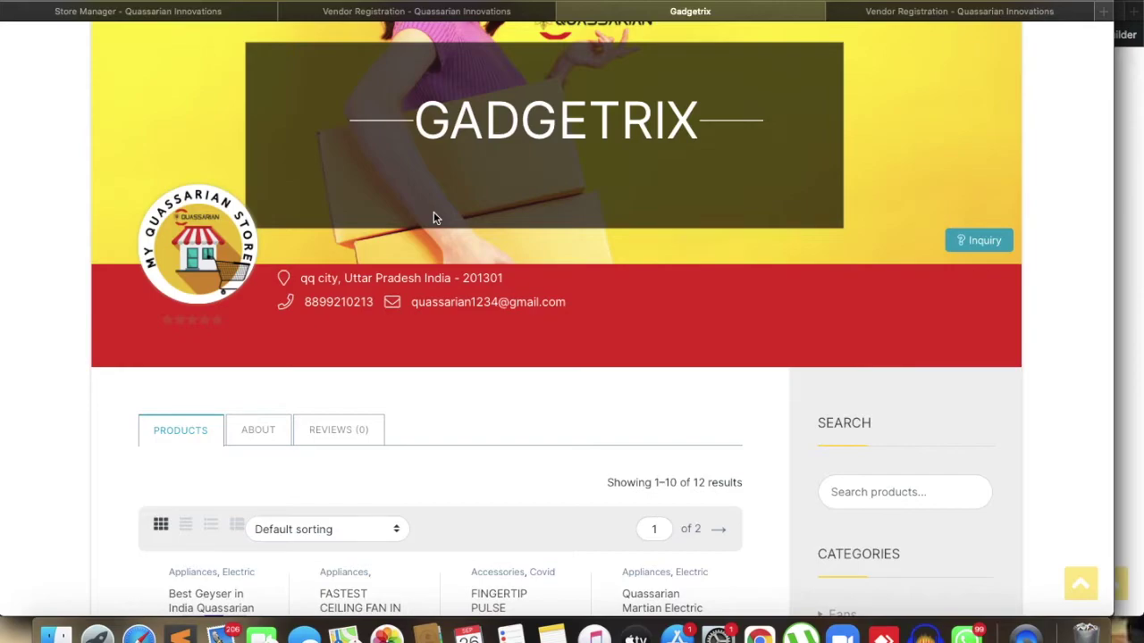
- Revisit the Vendor Registration page, switch to the browser window with the Shop page, and open the account Dashboard there
click(387, 16)
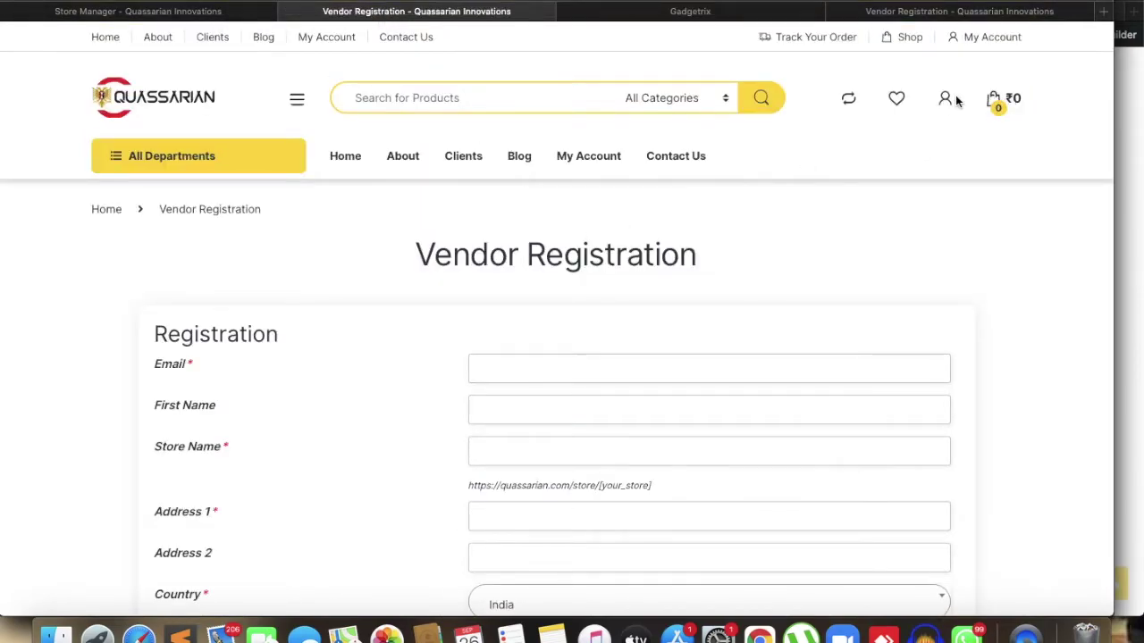
scroll(737, 502, down, 3)
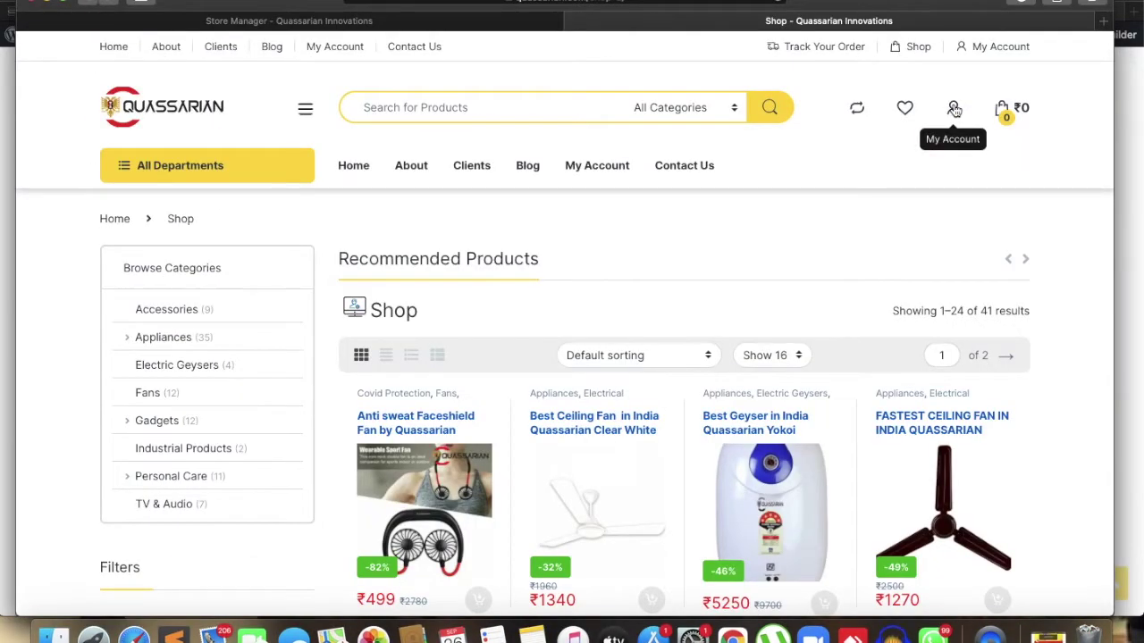
mouse_move(953, 107)
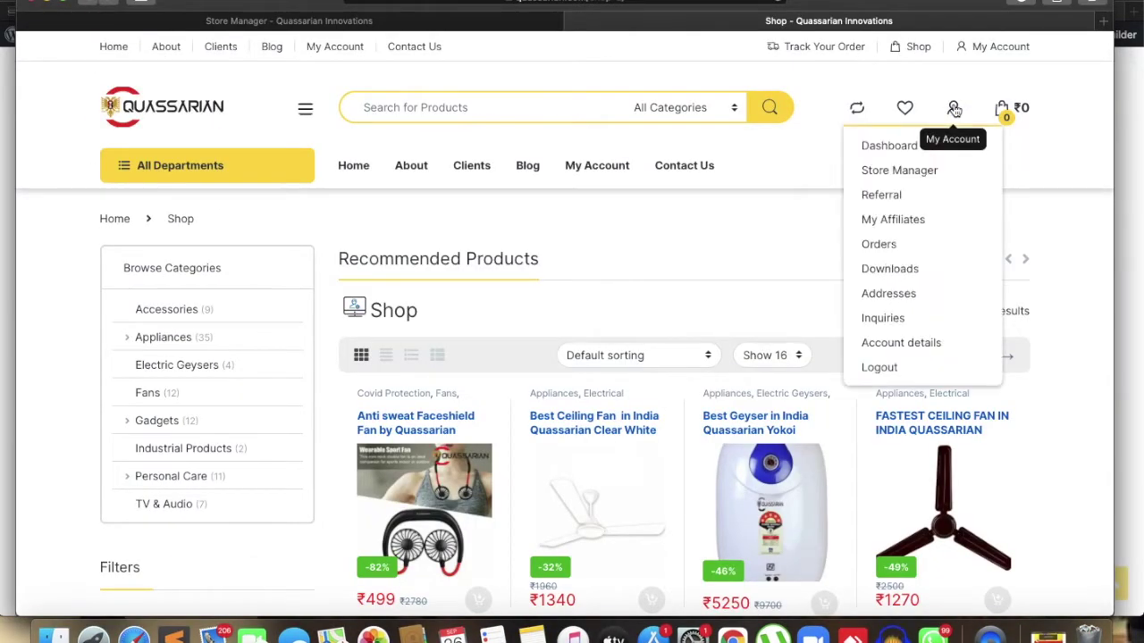
click(919, 145)
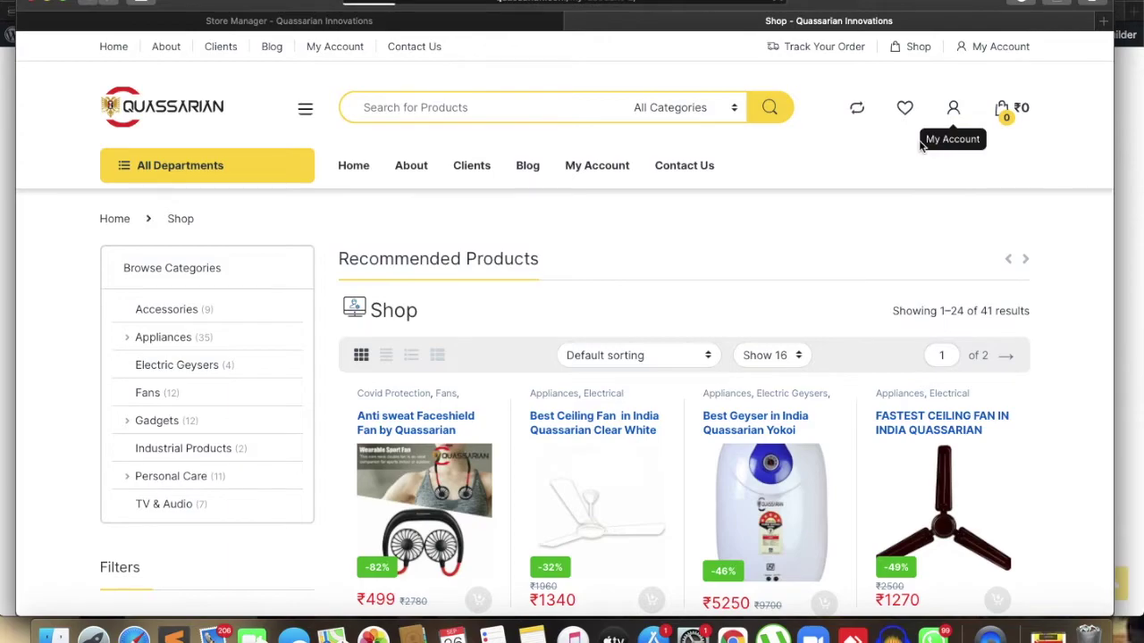
- Open the Referral section of My Account and review the Join Referral Program form
scroll(360, 362, down, 3)
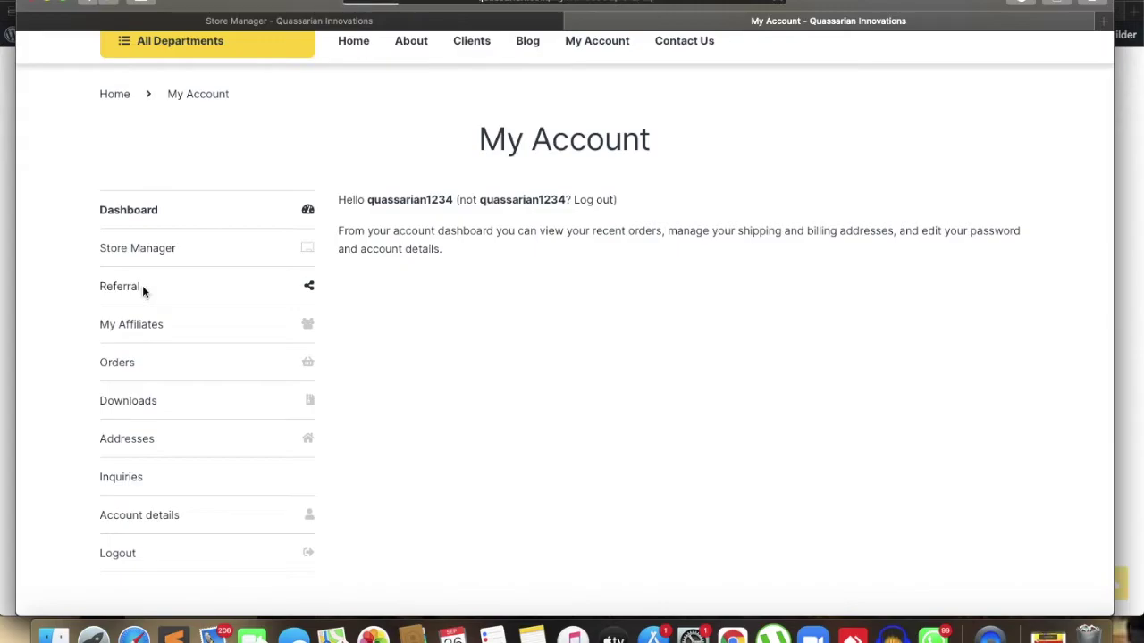
scroll(390, 405, down, 3)
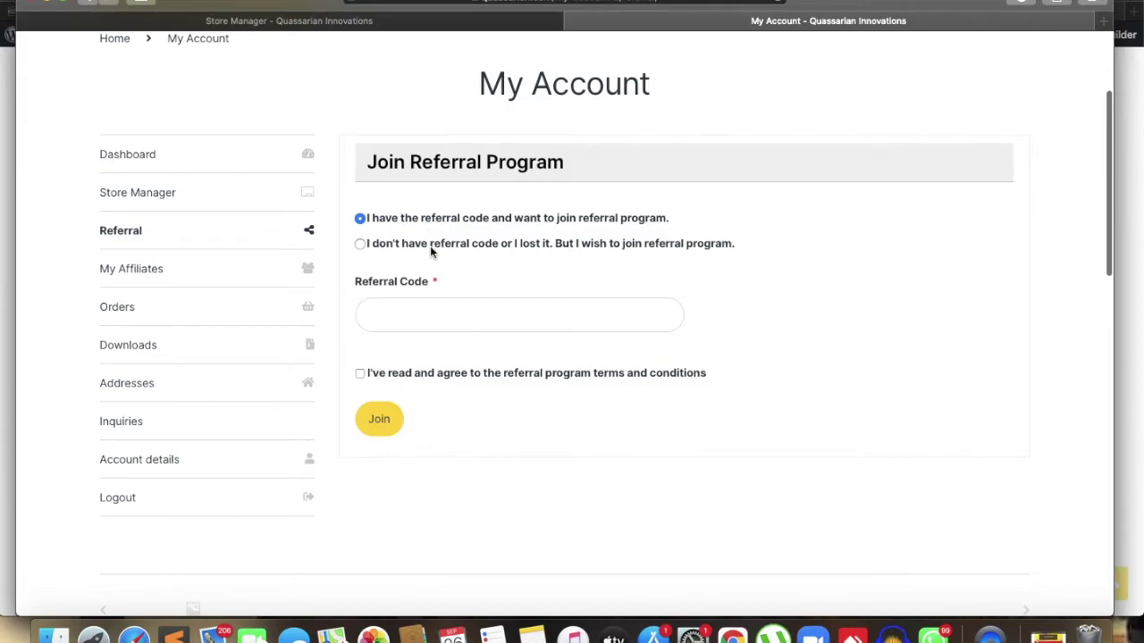
- Join the referral program using the option for not having a referral code, agreeing to its terms and conditions
scroll(420, 402, up, 1)
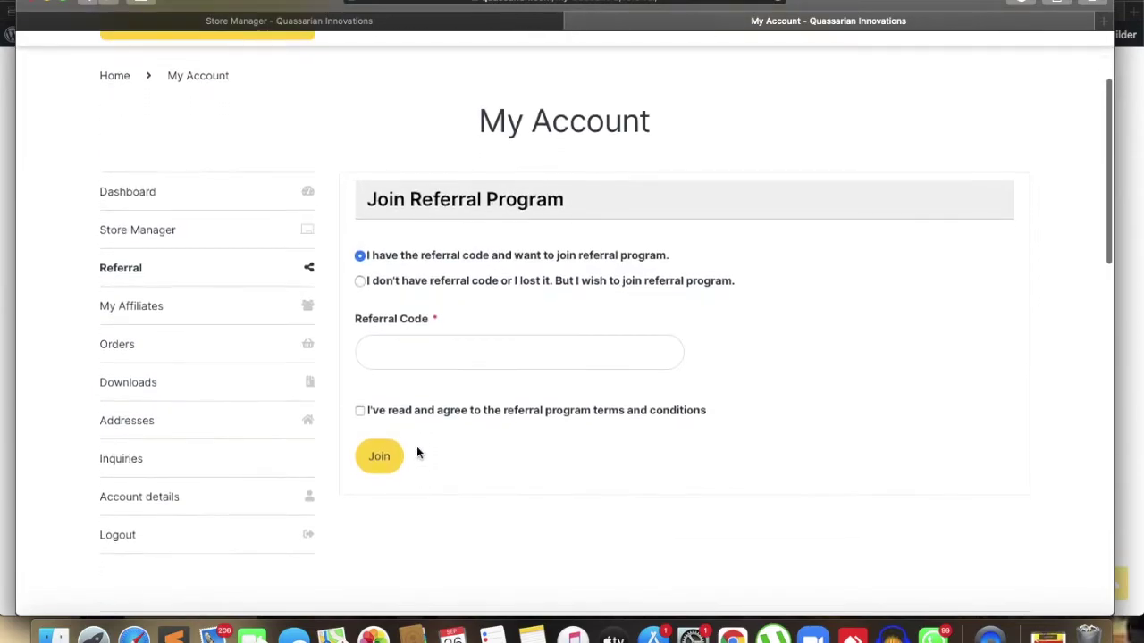
click(360, 282)
click(360, 319)
click(375, 363)
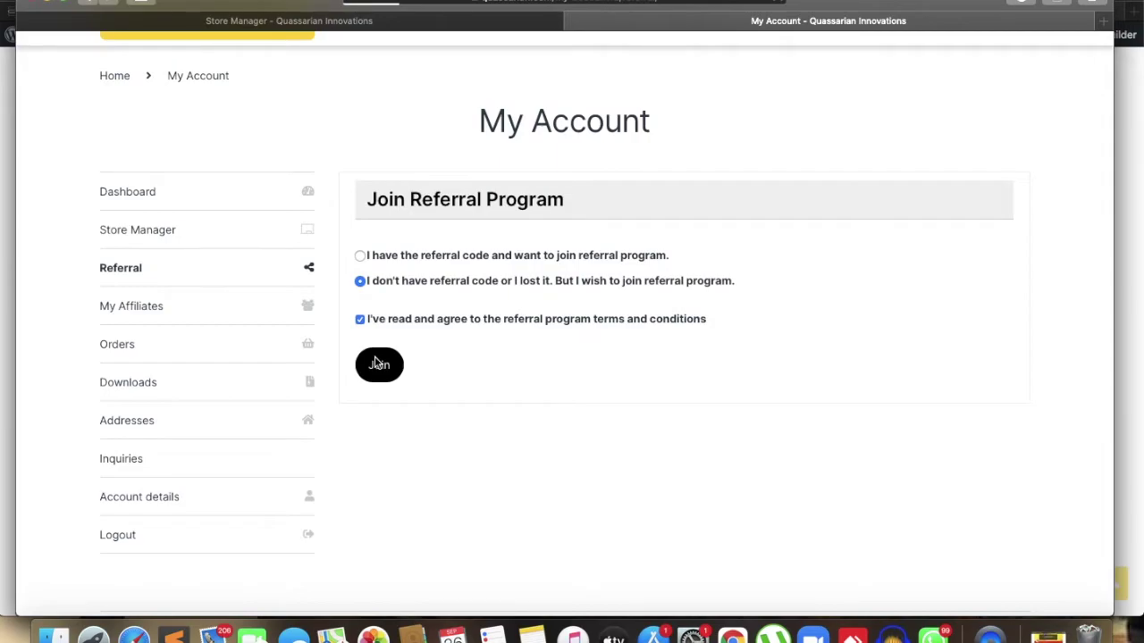
click(379, 364)
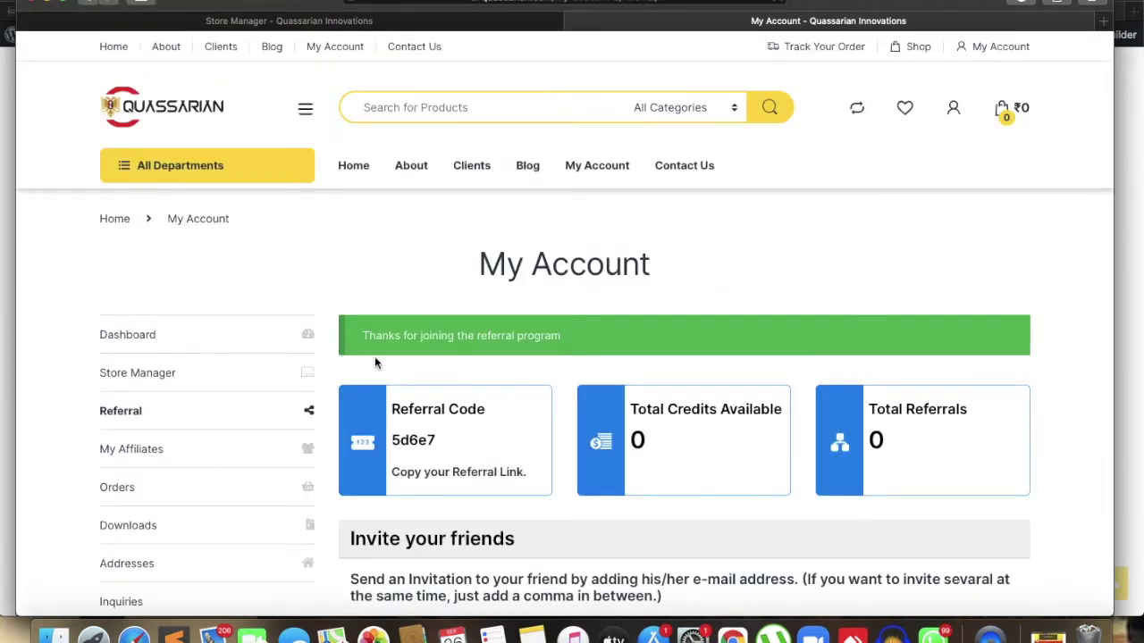
- Highlight the account's referral code and review the credits, referrals, Invite your friends and Share on Social Media sections
scroll(455, 480, down, 5)
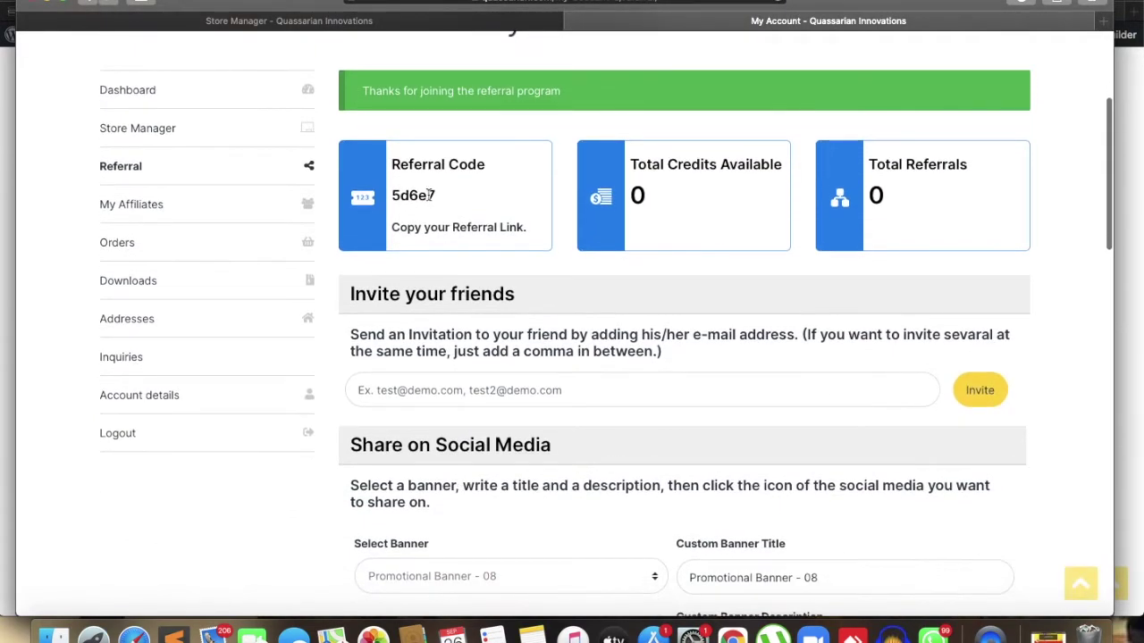
drag(438, 196, 391, 195)
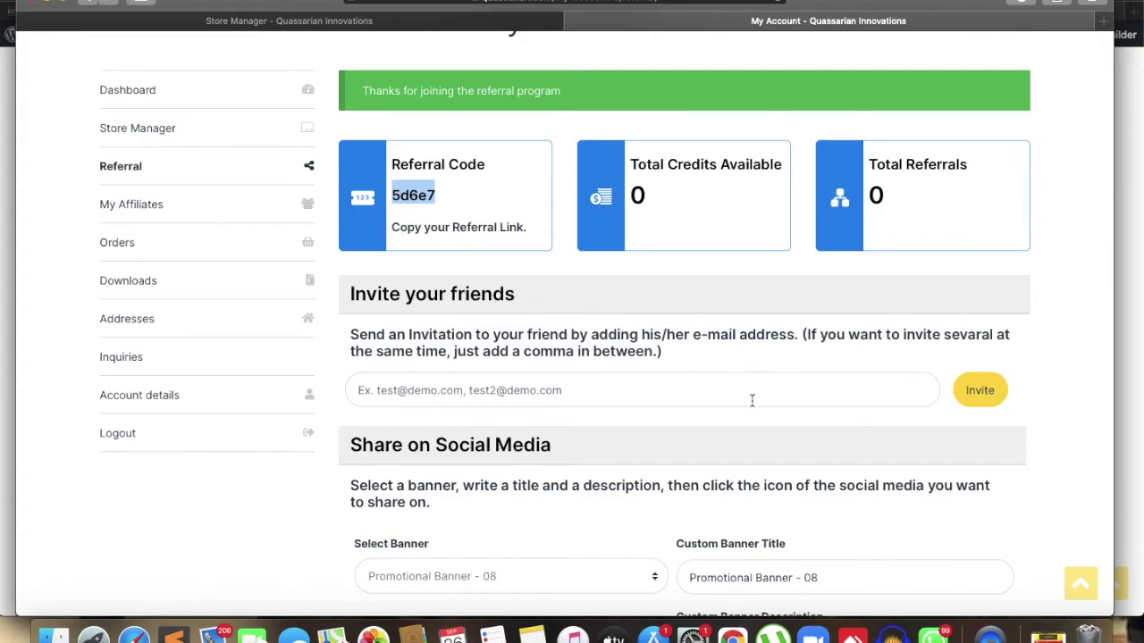
scroll(749, 411, down, 4)
scroll(527, 412, up, 5)
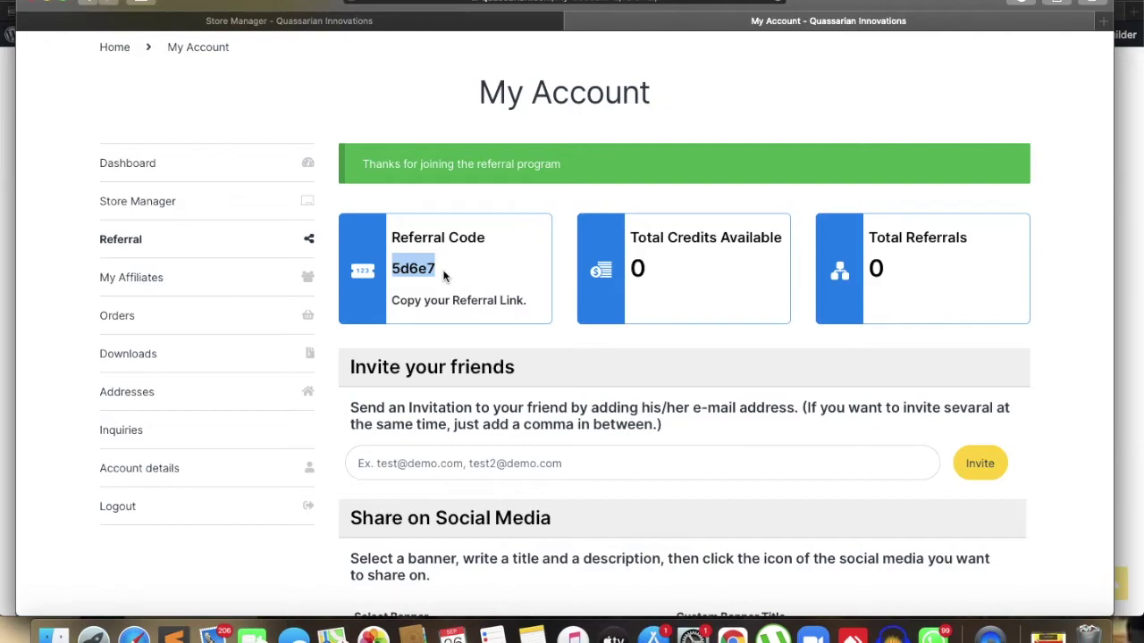
- Choose Promotional Banner - 07 for social media sharing and review the banner, referral link and invitation options
scroll(650, 503, down, 5)
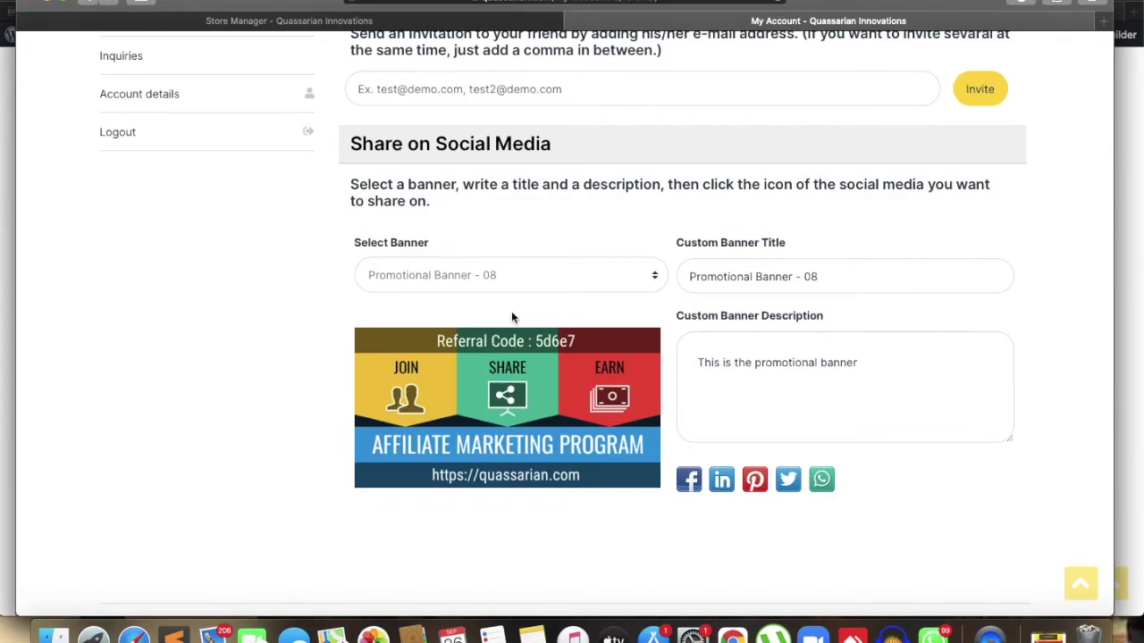
click(551, 286)
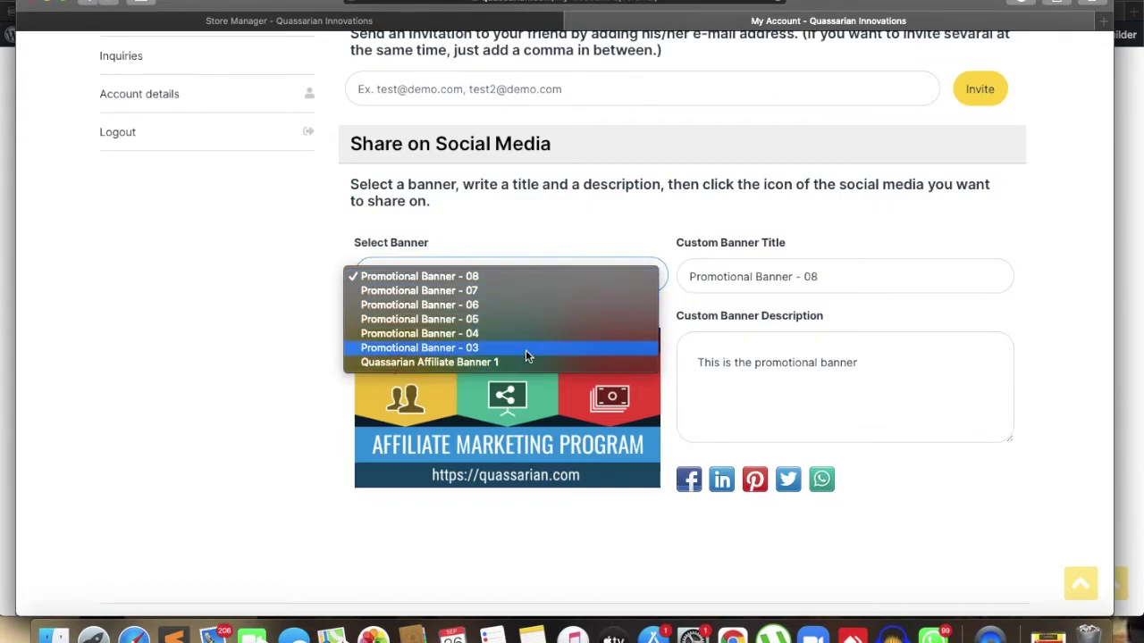
click(525, 291)
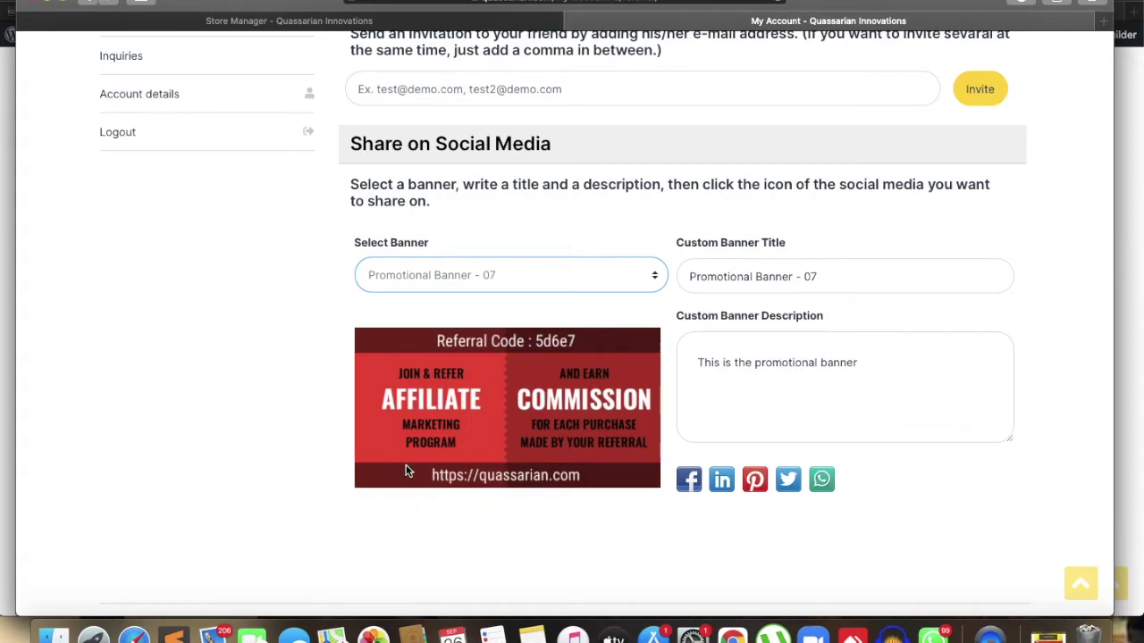
scroll(592, 328, up, 3)
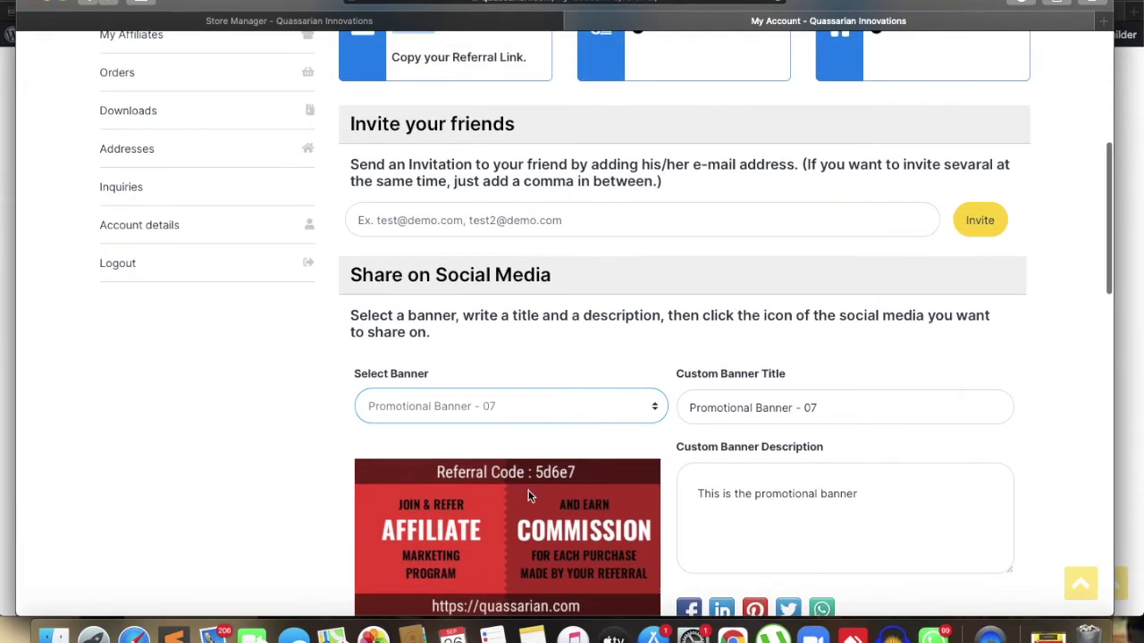
scroll(550, 351, up, 5)
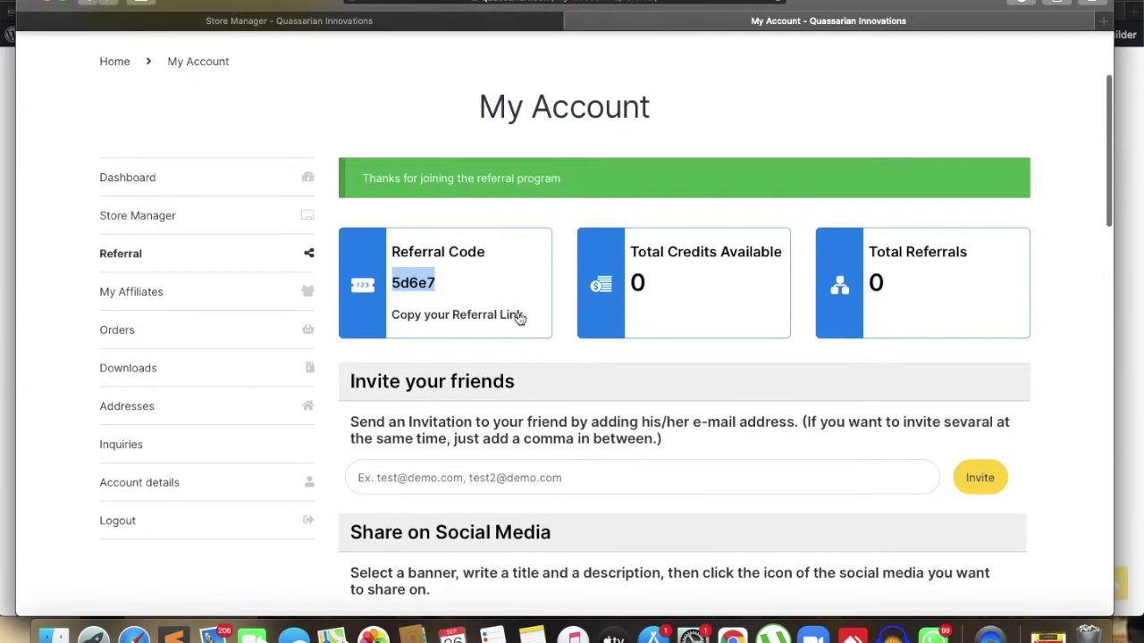
scroll(527, 357, down, 8)
scroll(501, 342, up, 3)
- Open My Affiliates and review the credit totals, affiliate list, volume of referees and Credit Points Log
scroll(546, 294, up, 5)
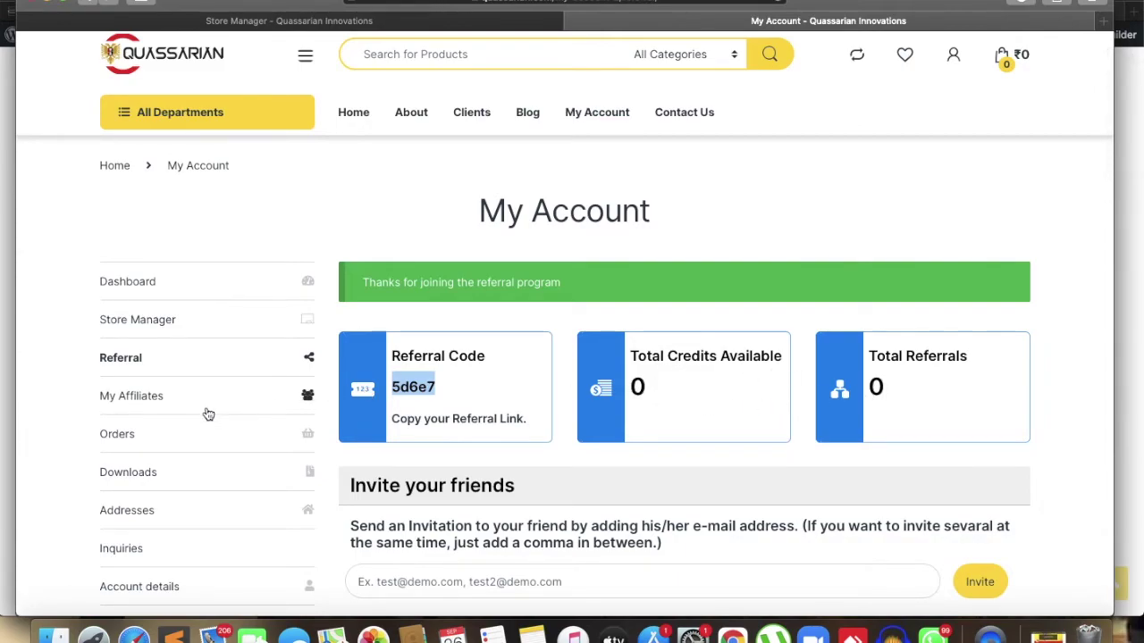
scroll(204, 407, down, 1)
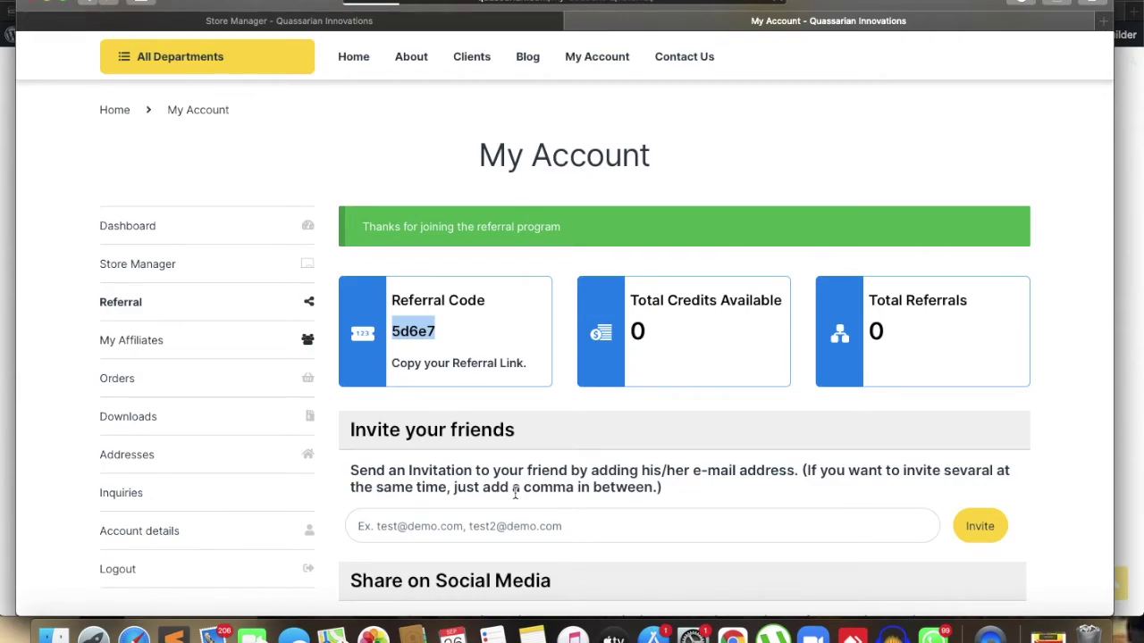
scroll(476, 262, down, 2)
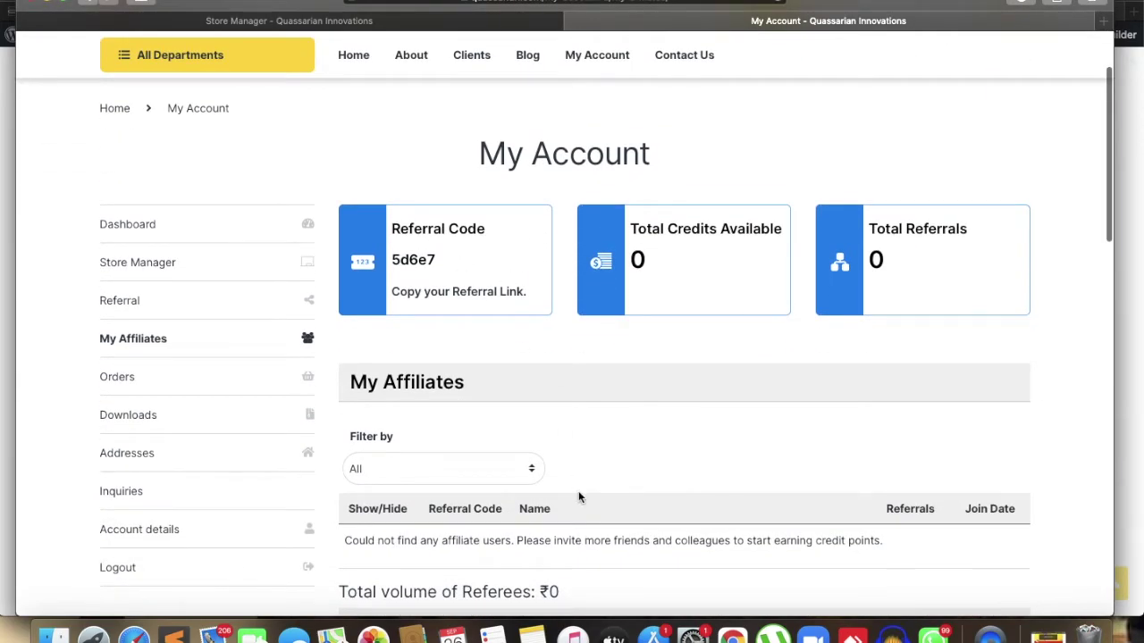
scroll(578, 494, down, 3)
scroll(579, 494, up, 5)
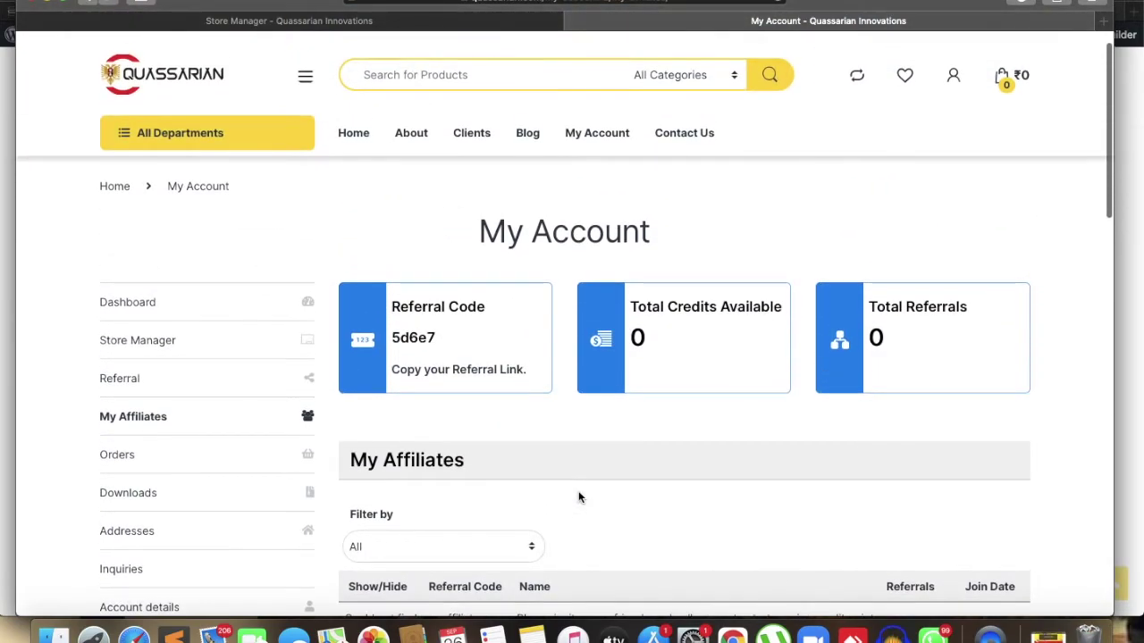
scroll(705, 522, down, 4)
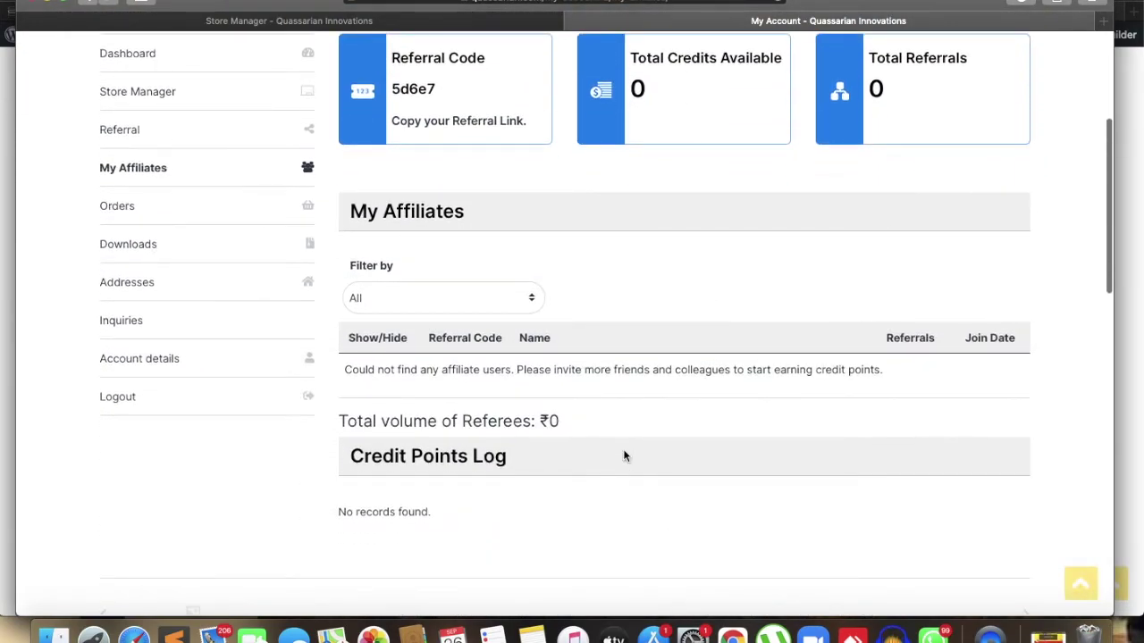
scroll(712, 455, up, 3)
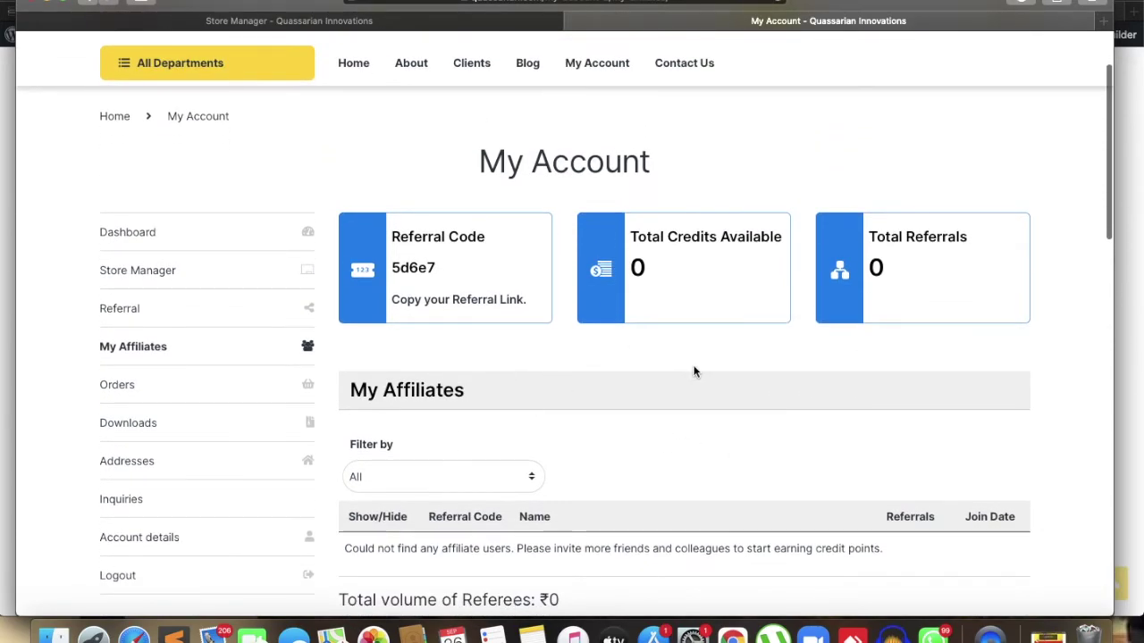
- Open the Store Manager and review its dashboard's monthly sales figures, sales chart and list of store sections
click(264, 266)
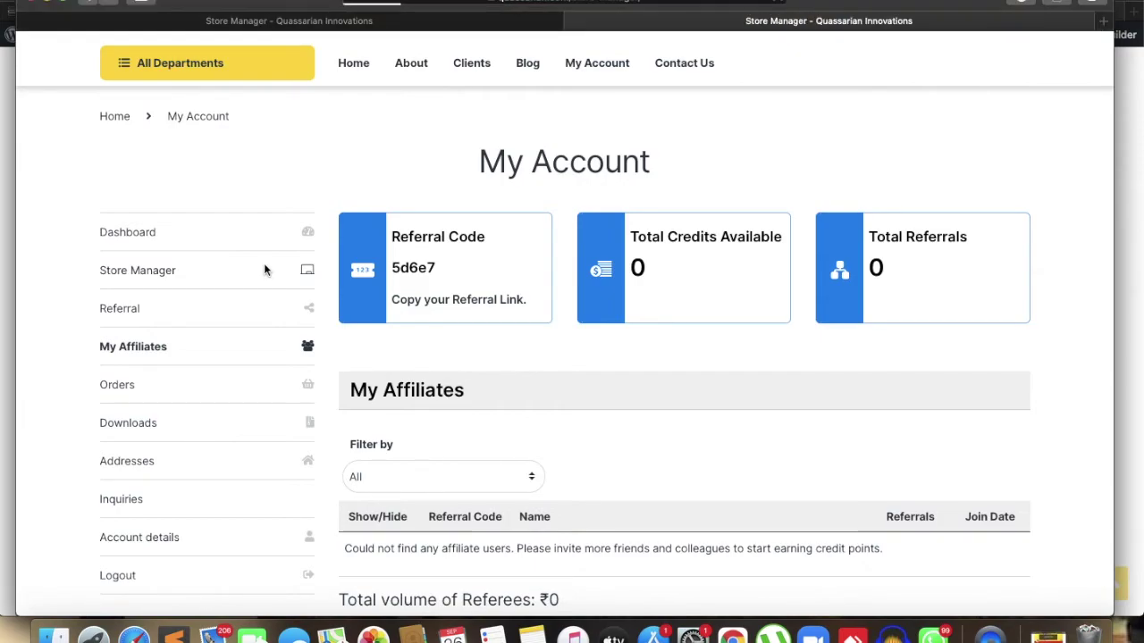
scroll(546, 459, down, 2)
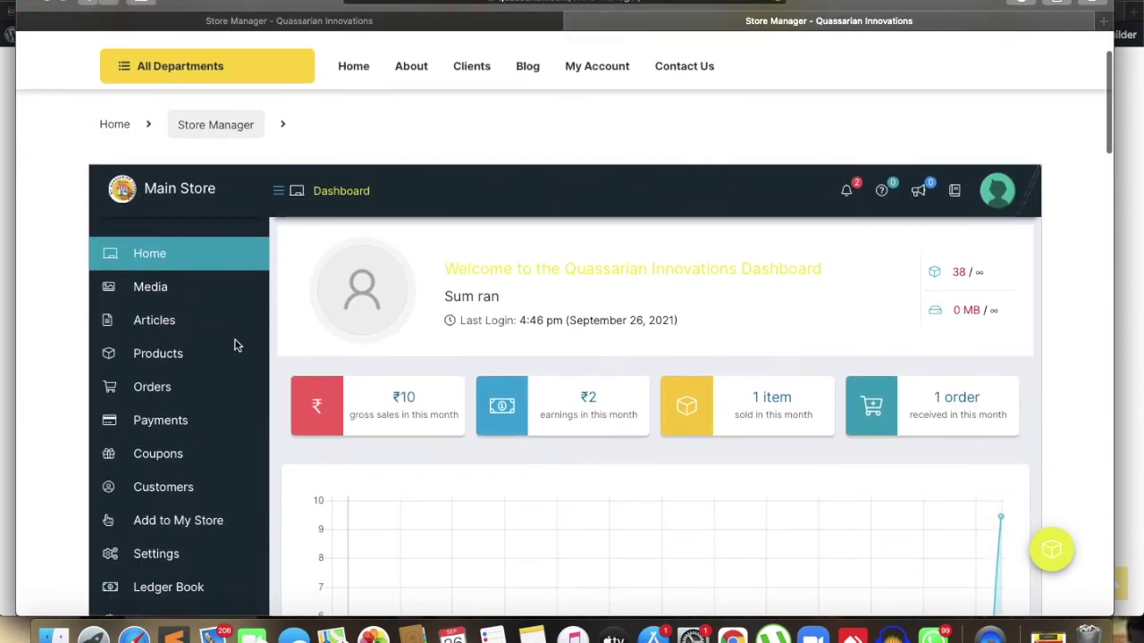
scroll(482, 456, down, 4)
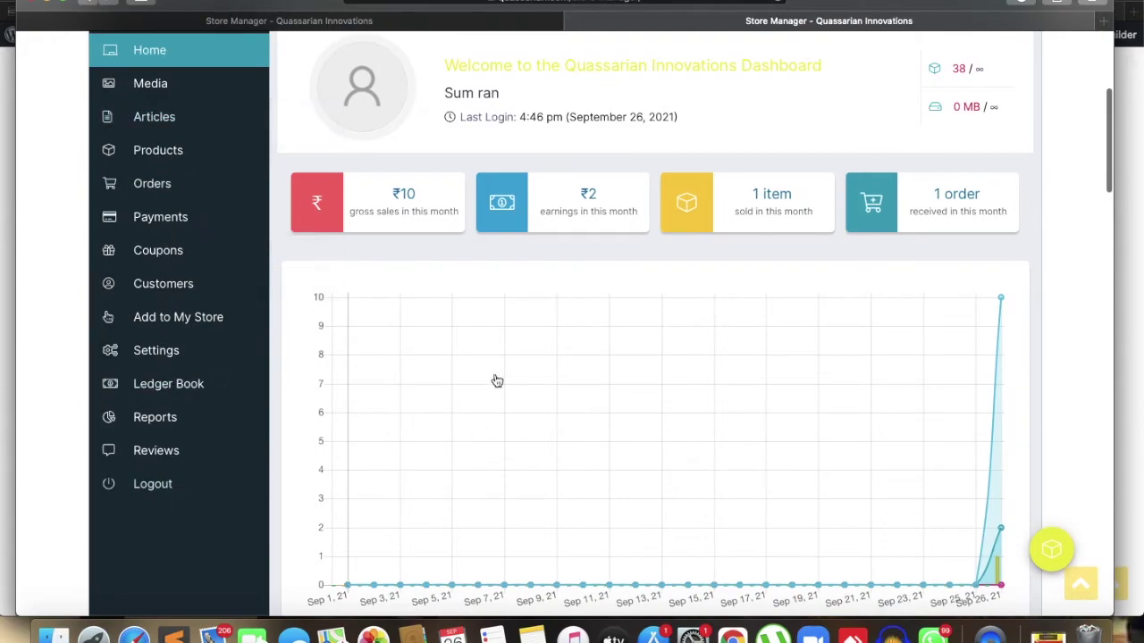
scroll(496, 380, up, 5)
scroll(187, 509, down, 4)
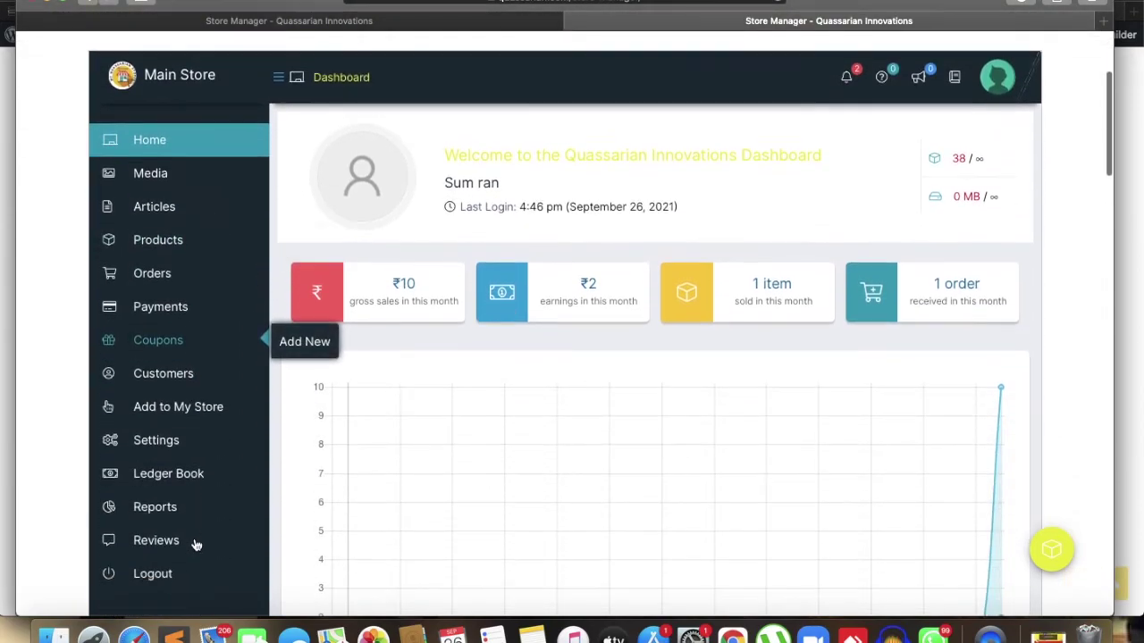
- Open the Add to My Store catalog and add the Quassarian Starship Electric Iron to the store
click(177, 392)
scroll(567, 429, down, 5)
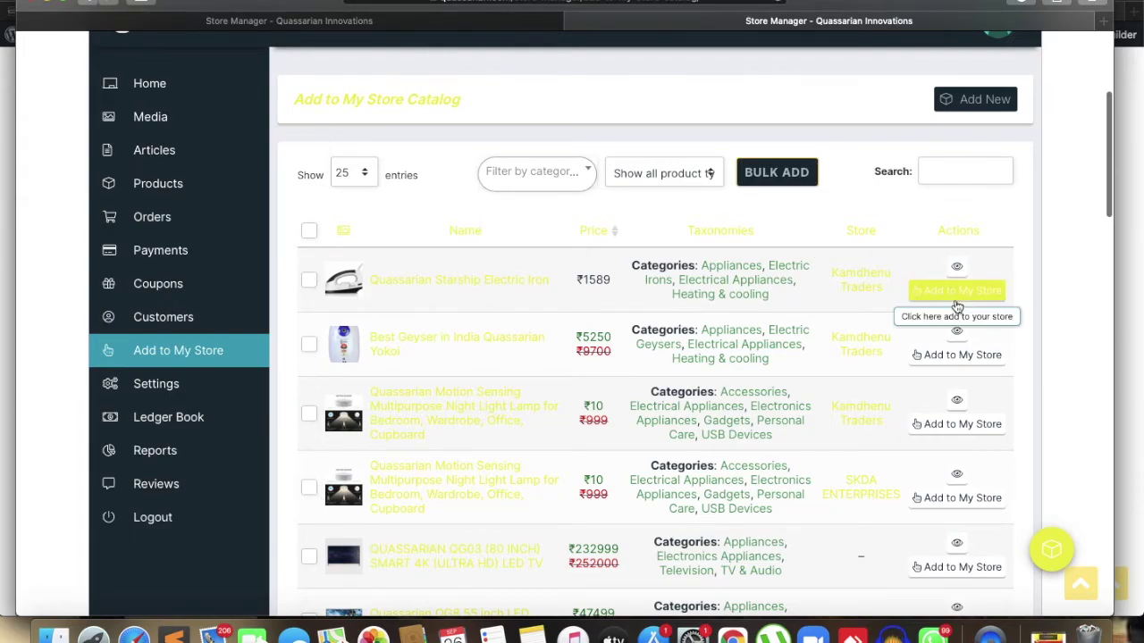
click(956, 300)
click(710, 322)
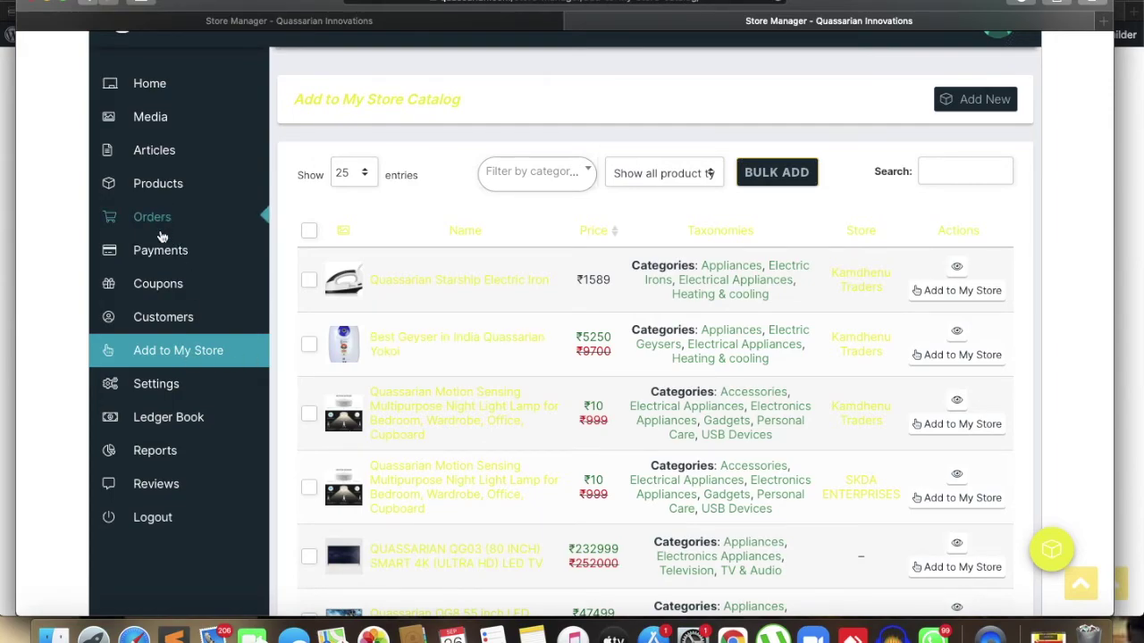
- Open the draft Quassarian Starship Electric Iron for editing from the store's product list
click(154, 181)
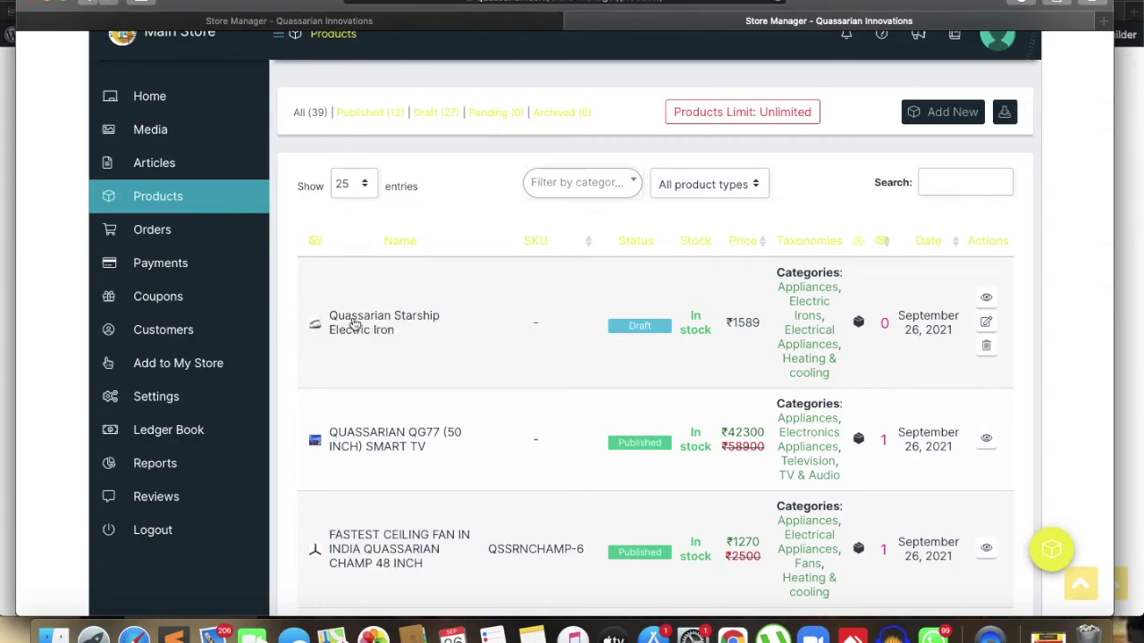
click(986, 324)
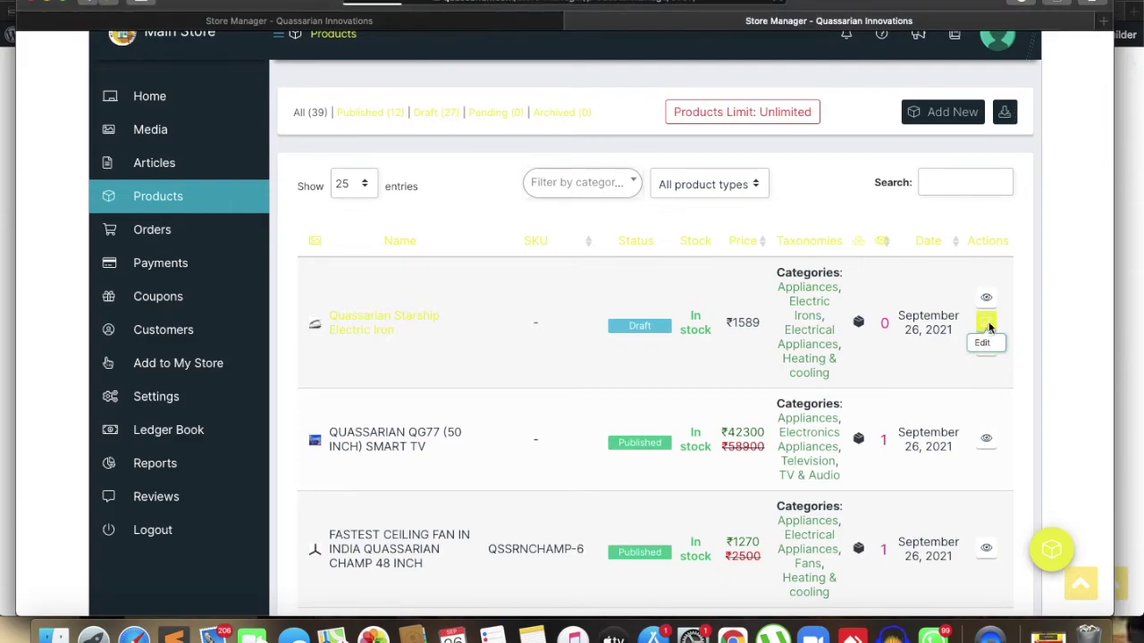
scroll(818, 491, down, 3)
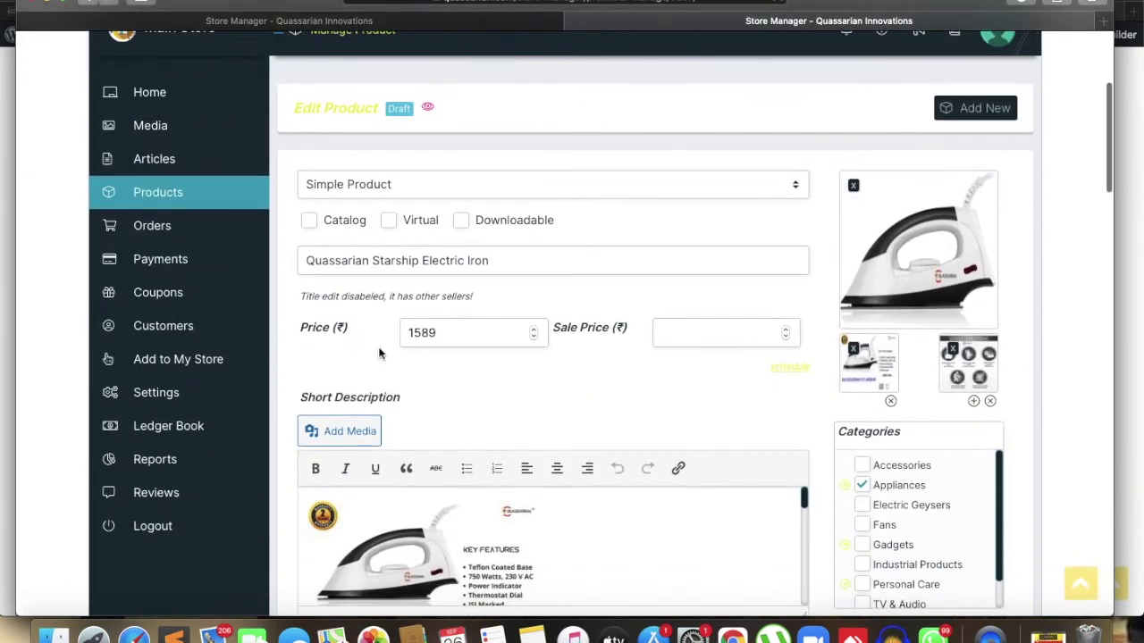
- Set the electric iron's price to ₹2589 and submit the product for publishing
click(411, 334)
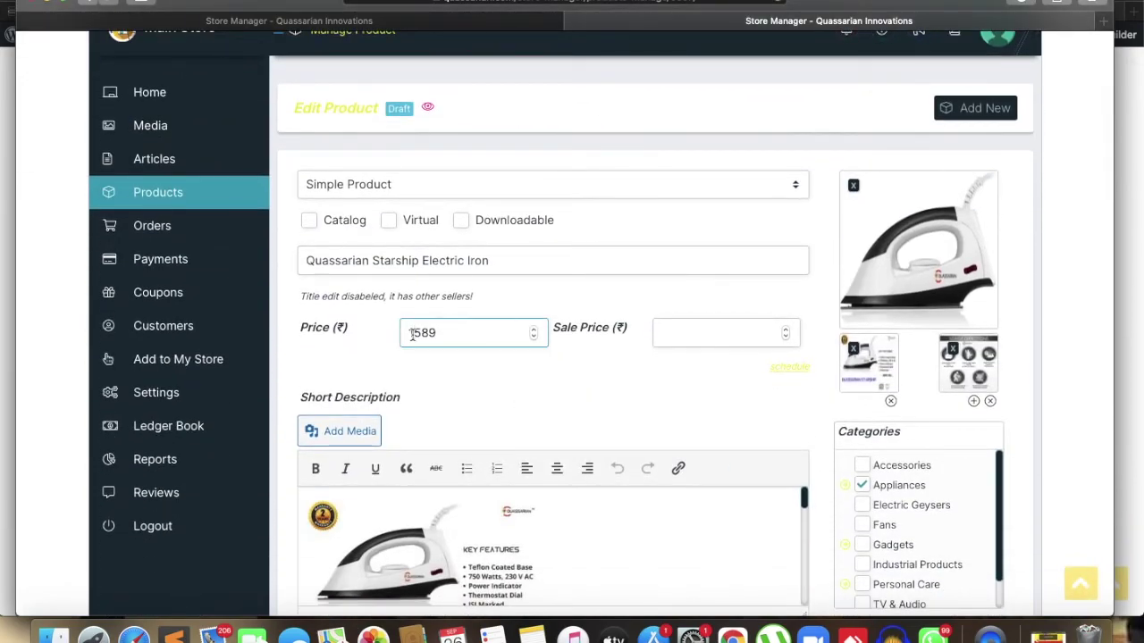
text(2)
scroll(641, 474, down, 10)
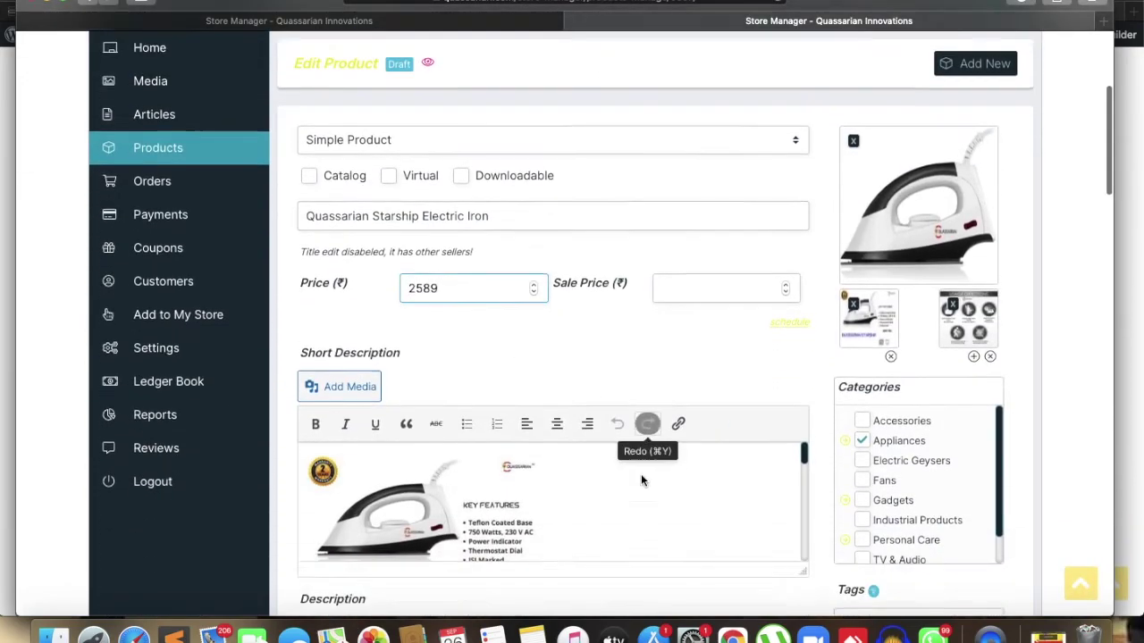
scroll(641, 481, down, 2)
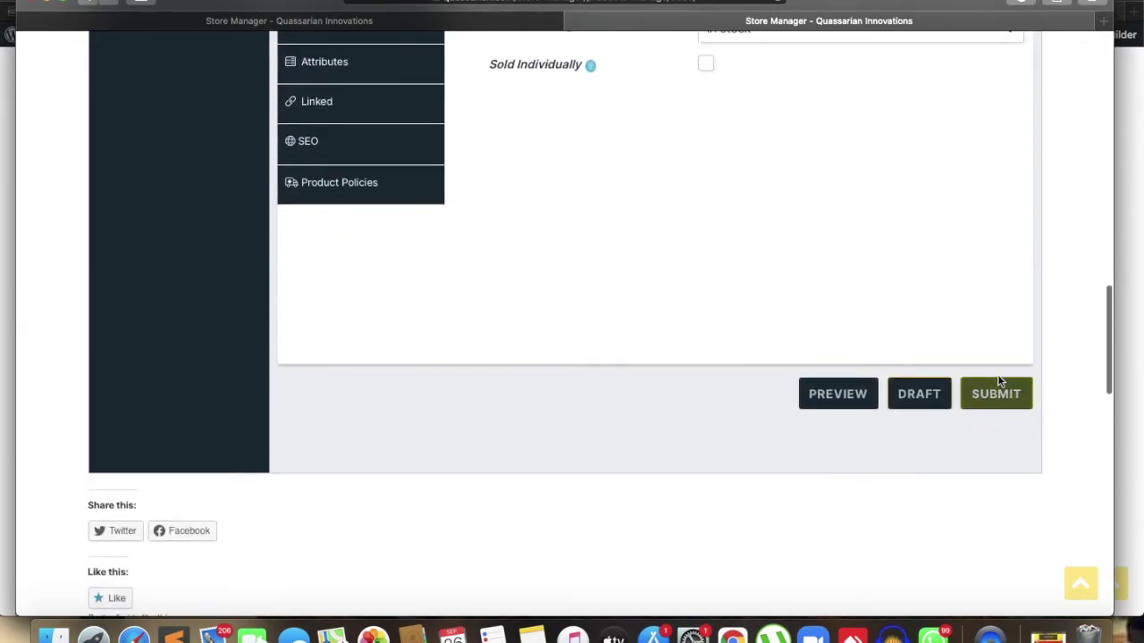
click(1014, 399)
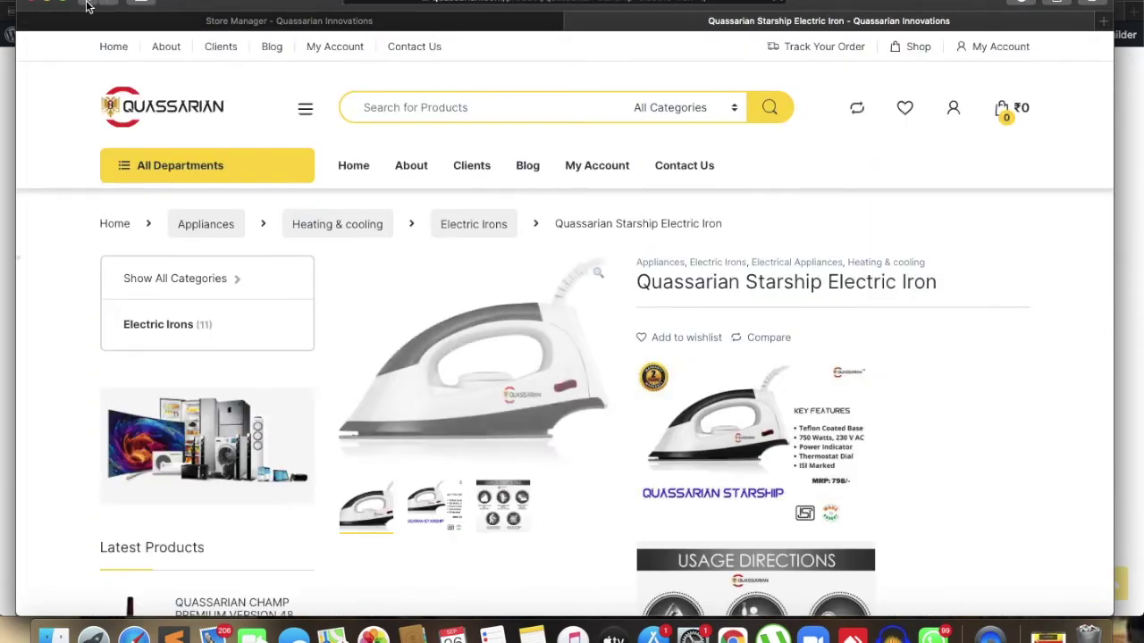
- Return to the product list to check the electric iron's entry, and open Orders to review the order listing
click(88, 6)
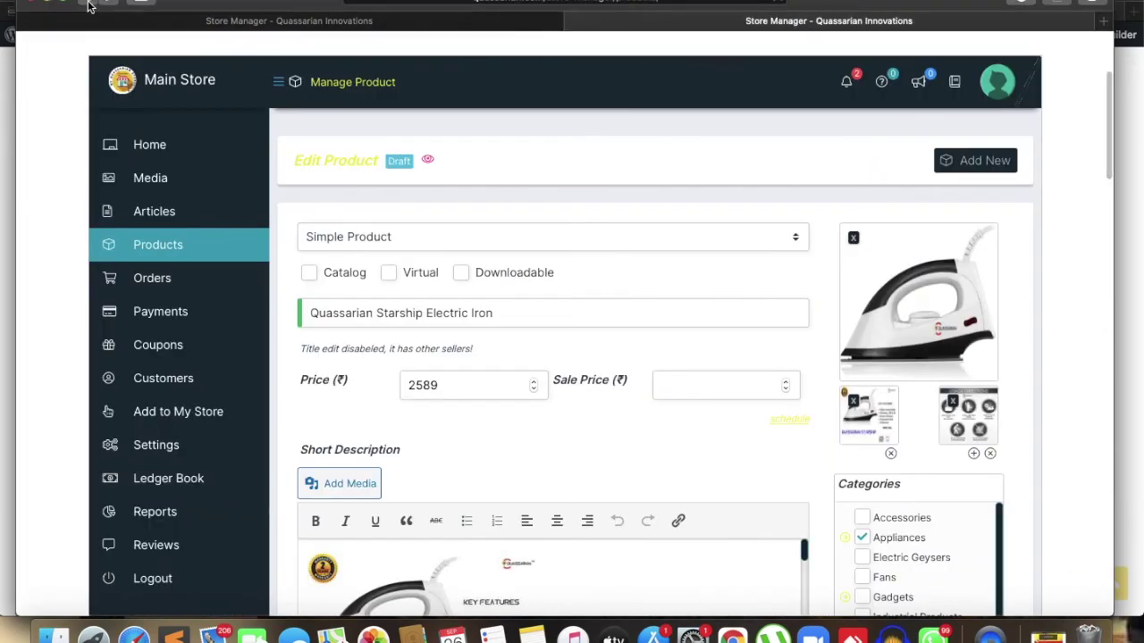
click(87, 6)
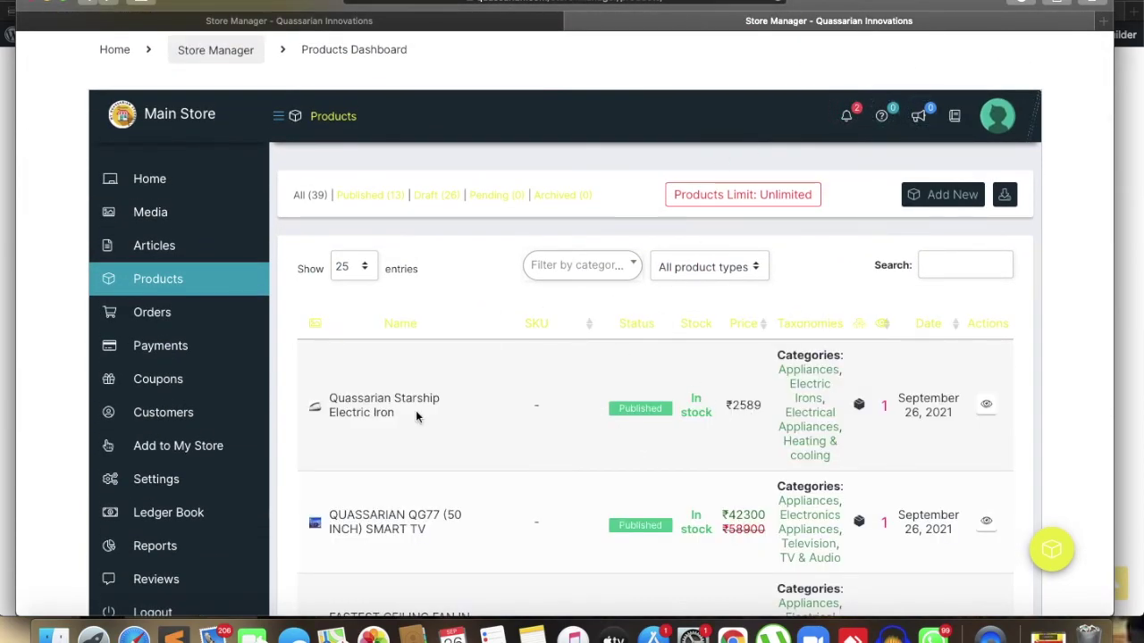
click(152, 313)
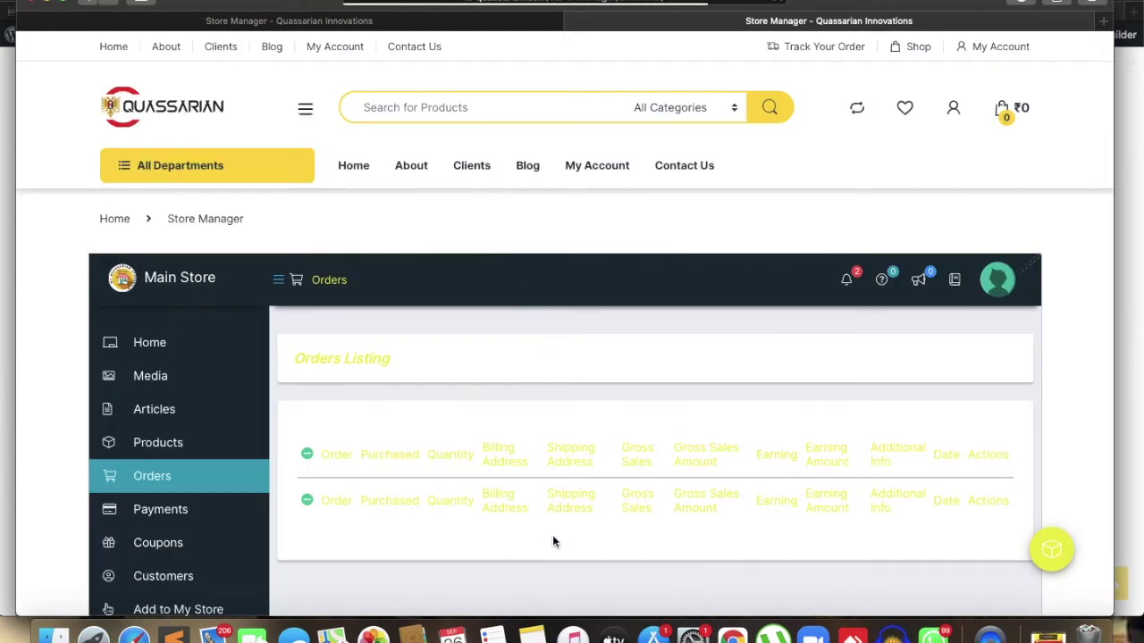
scroll(552, 541, down, 3)
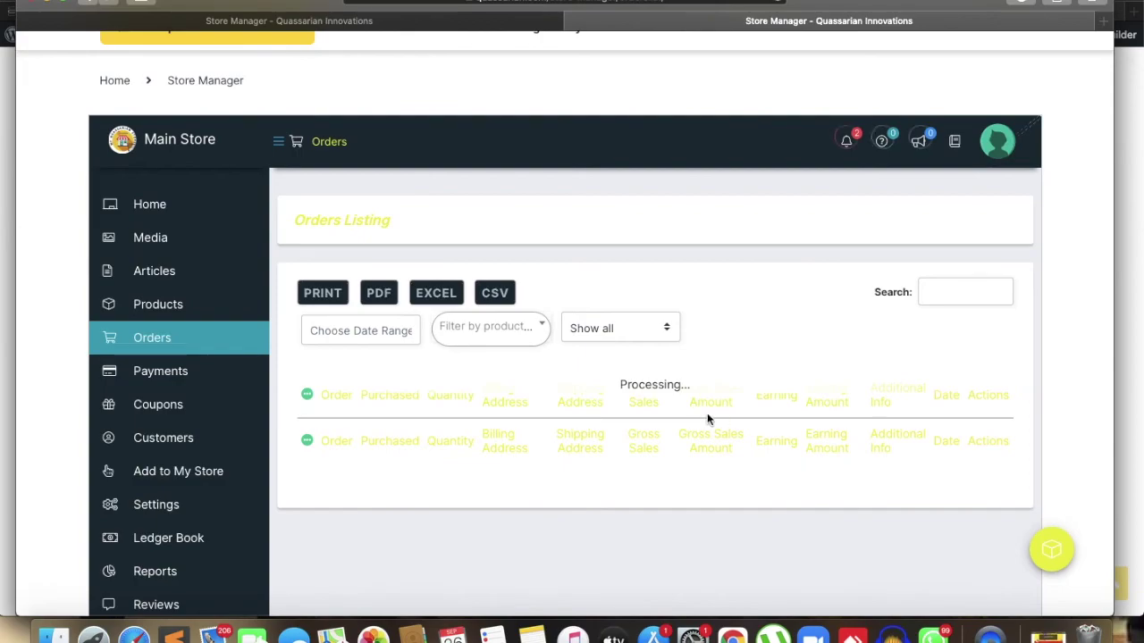
scroll(808, 531, down, 4)
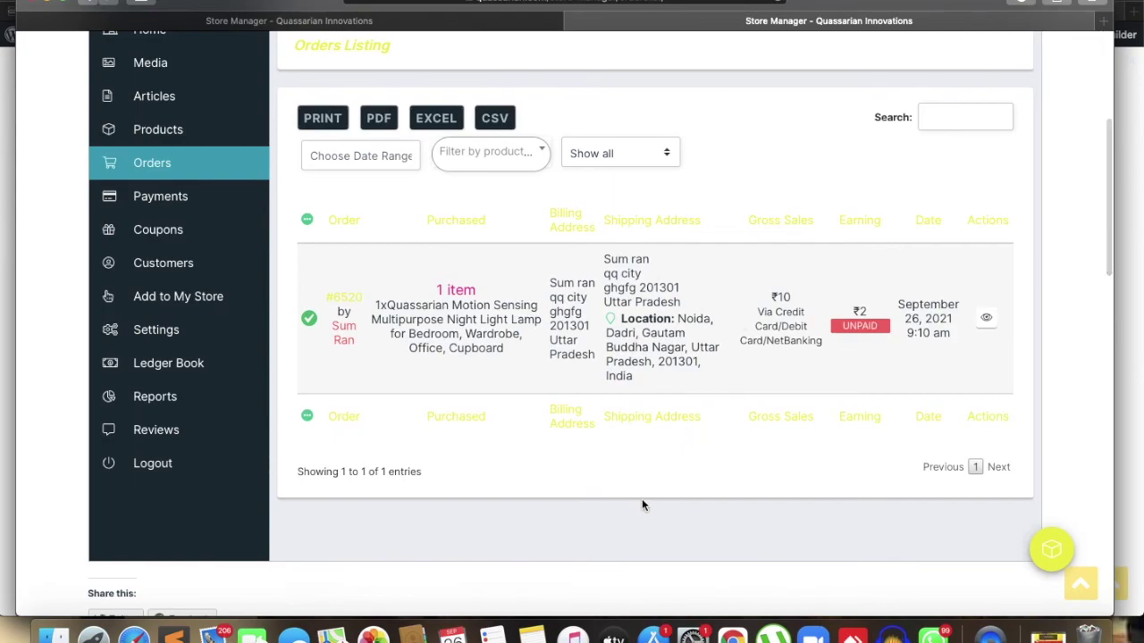
- Look over the order entry in the Orders listing, and open the Coupons listing to check the store's coupons
scroll(642, 500, up, 2)
scroll(642, 501, down, 1)
scroll(208, 259, up, 3)
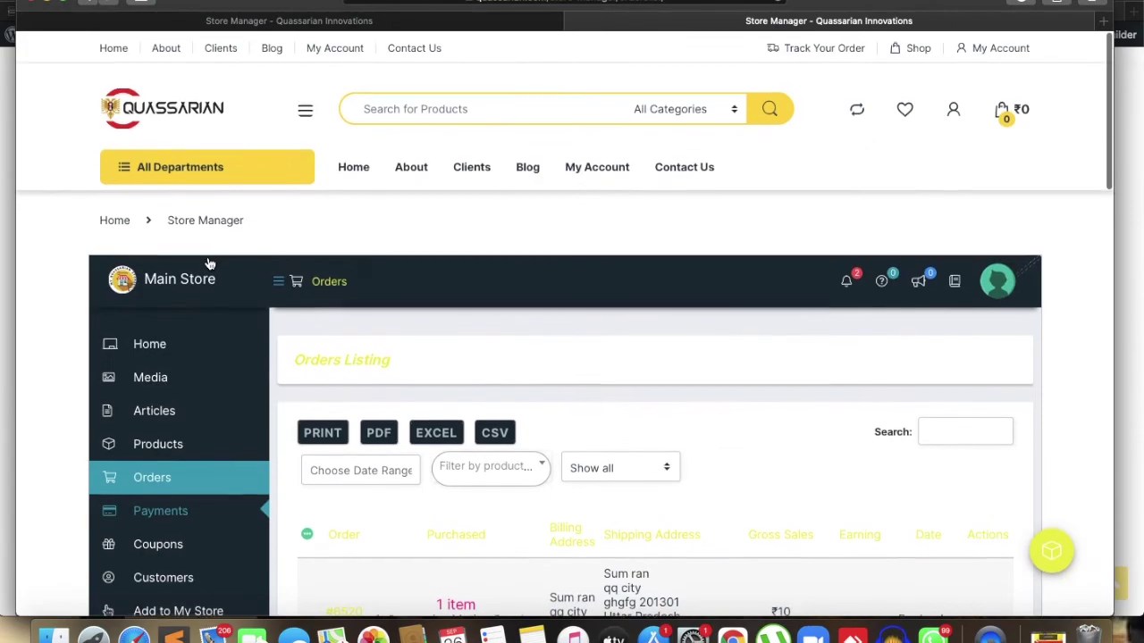
scroll(536, 444, down, 3)
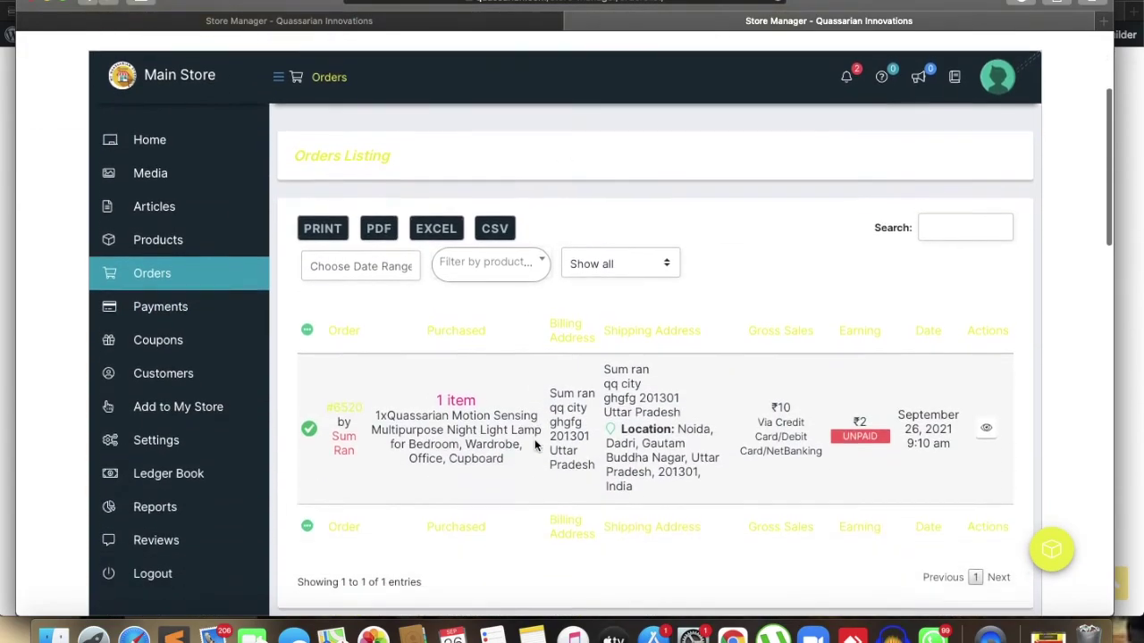
mouse_move(148, 333)
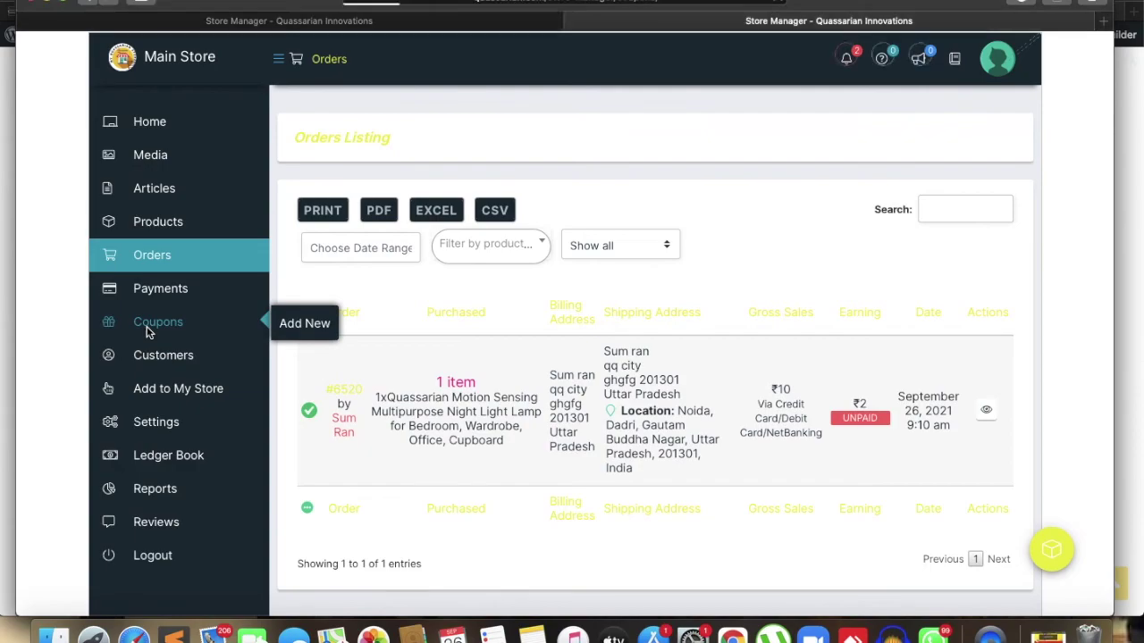
click(147, 333)
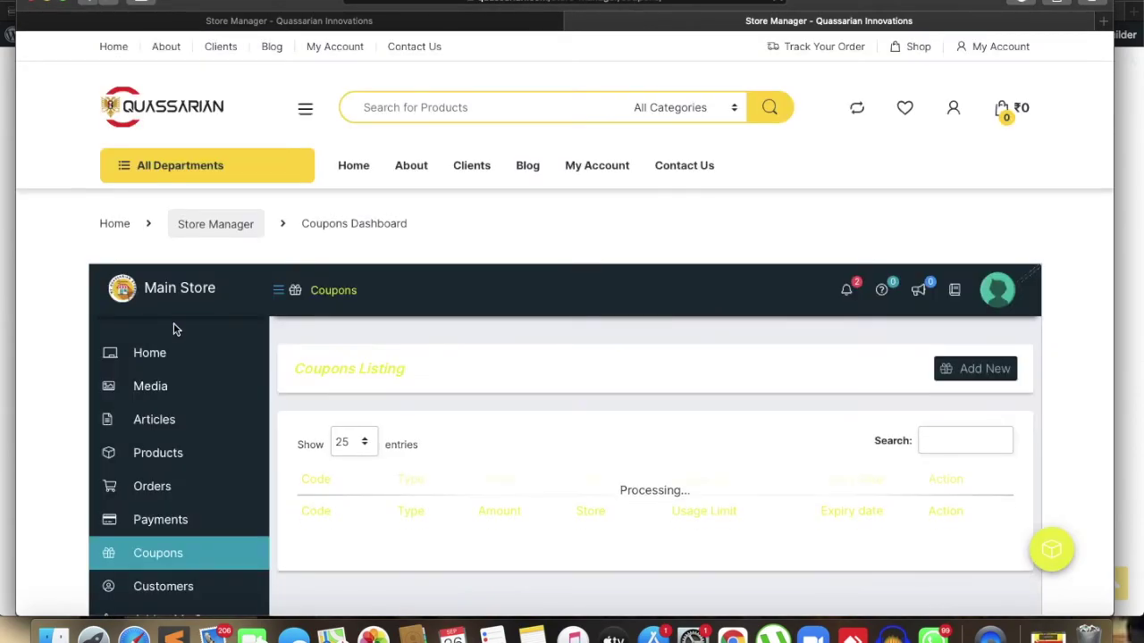
scroll(472, 530, down, 5)
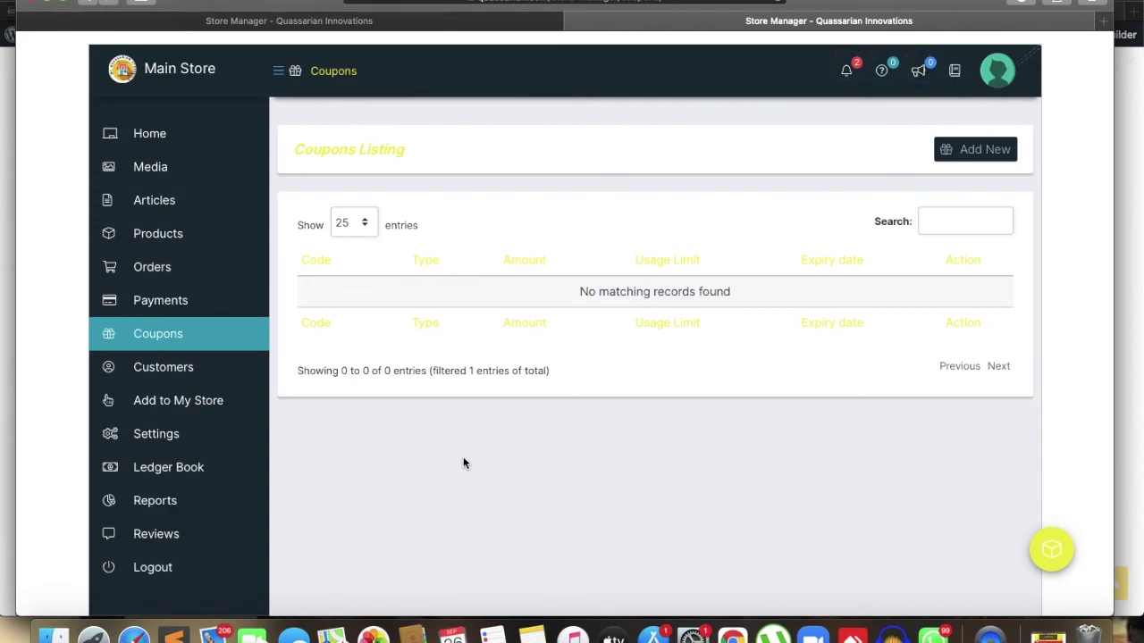
- Open the store's Reports and review the sales-by-date figures and chart for the last 7 days
click(161, 502)
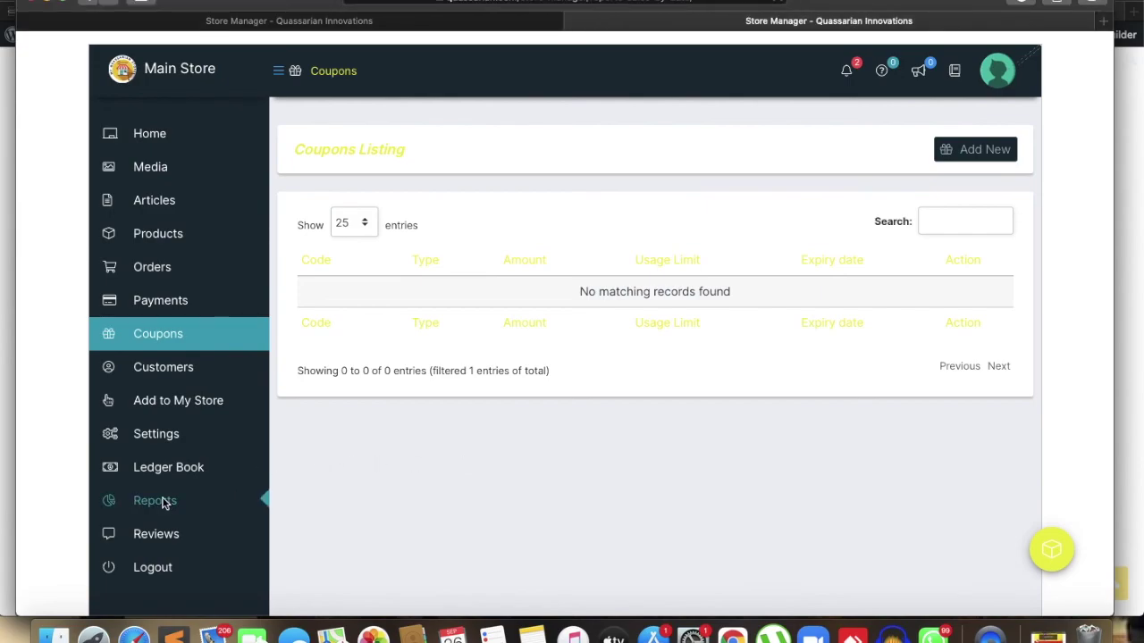
scroll(498, 575, down, 7)
scroll(498, 575, down, 2)
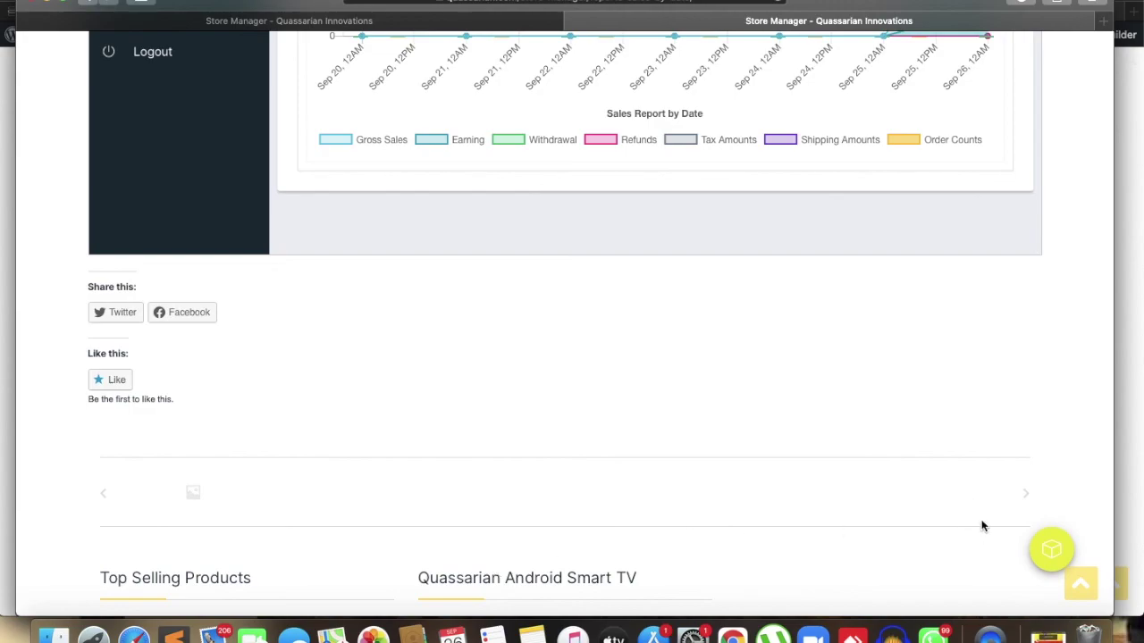
scroll(982, 522, up, 5)
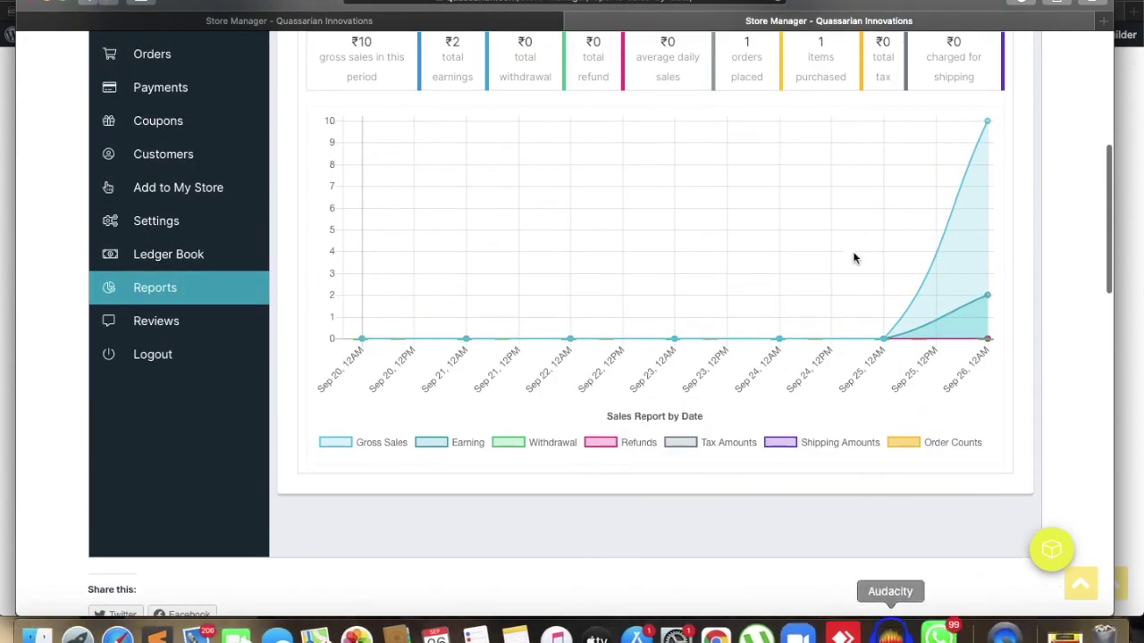
scroll(852, 268, up, 3)
scroll(853, 249, up, 1)
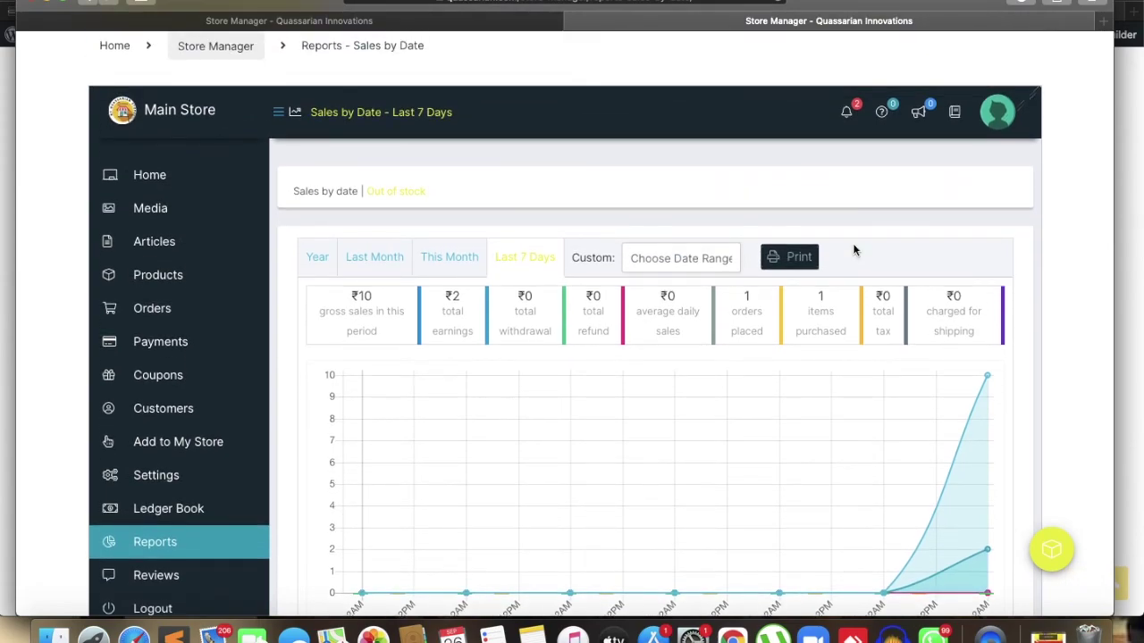
scroll(647, 238, up, 4)
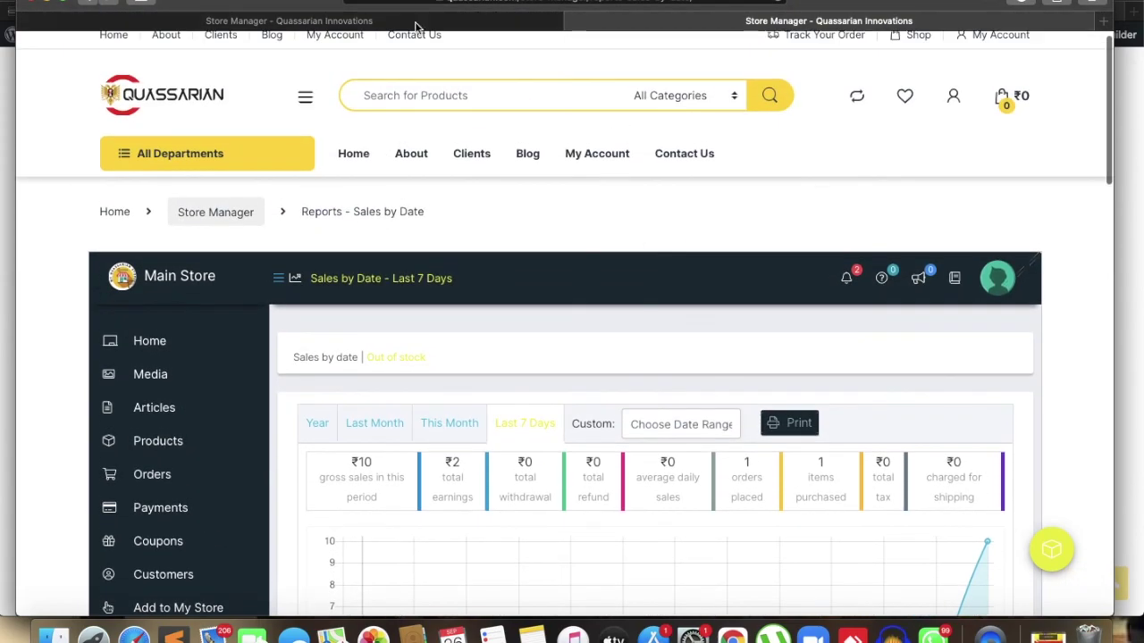